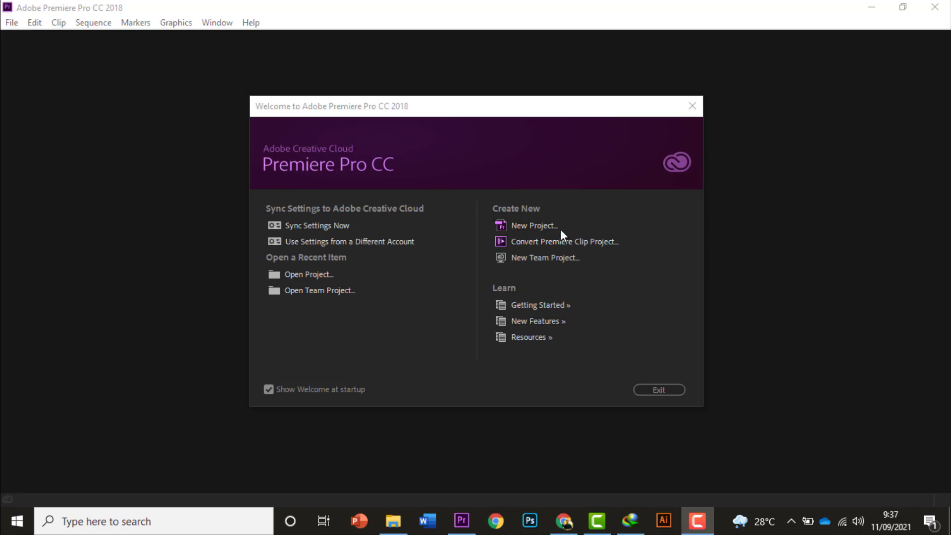
Start a new project and name it Project 1
left_click(527, 228)
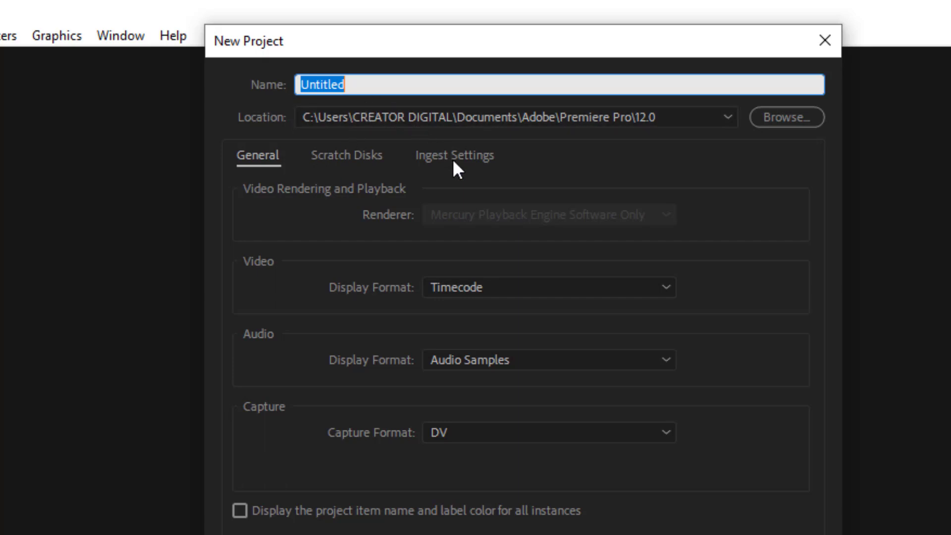
type("Project 1")
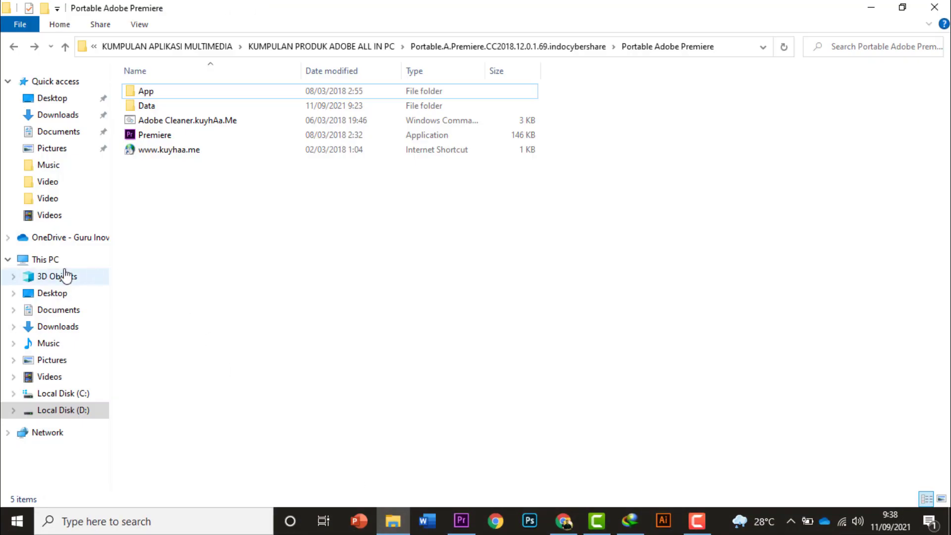
In File Explorer, open the project's save location, Documents > Adobe > Premiere Pro > 12.0
left_click(50, 259)
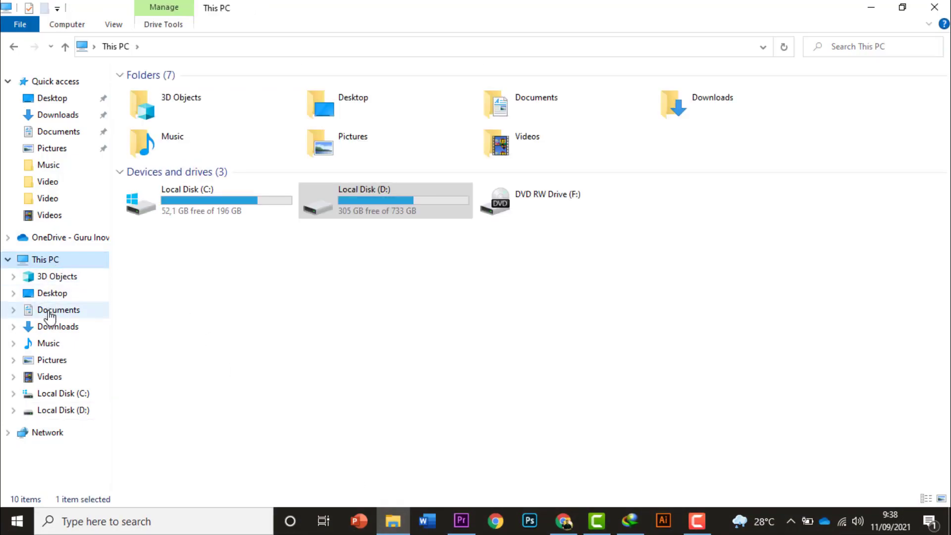
left_click(59, 312)
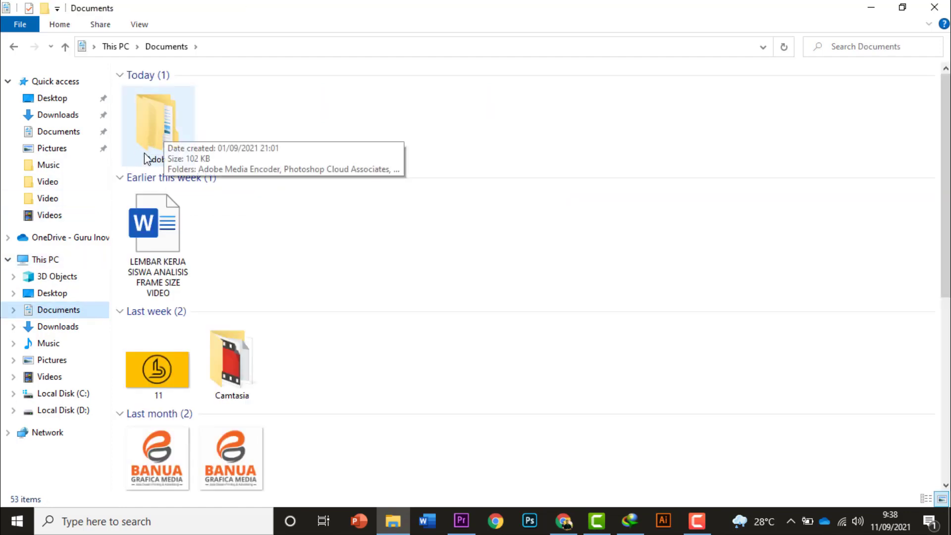
double_click(158, 138)
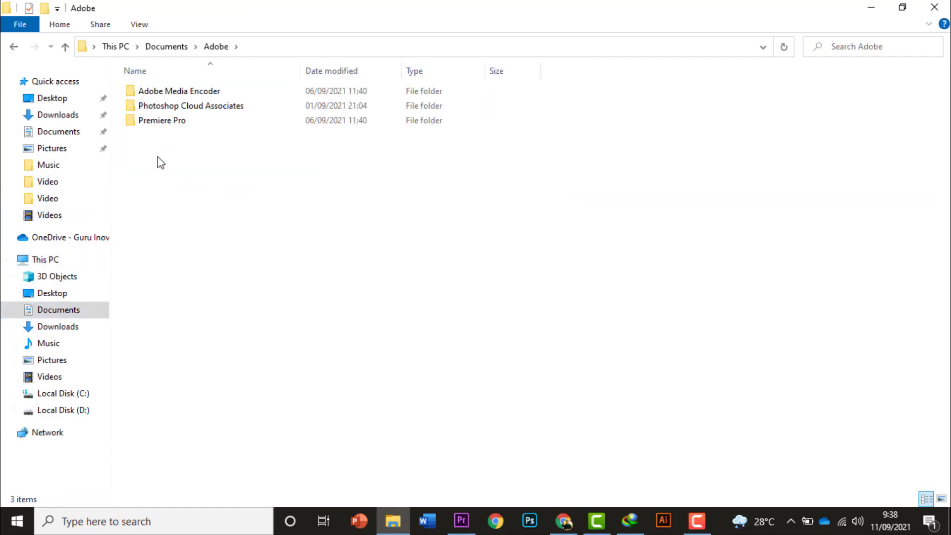
double_click(166, 124)
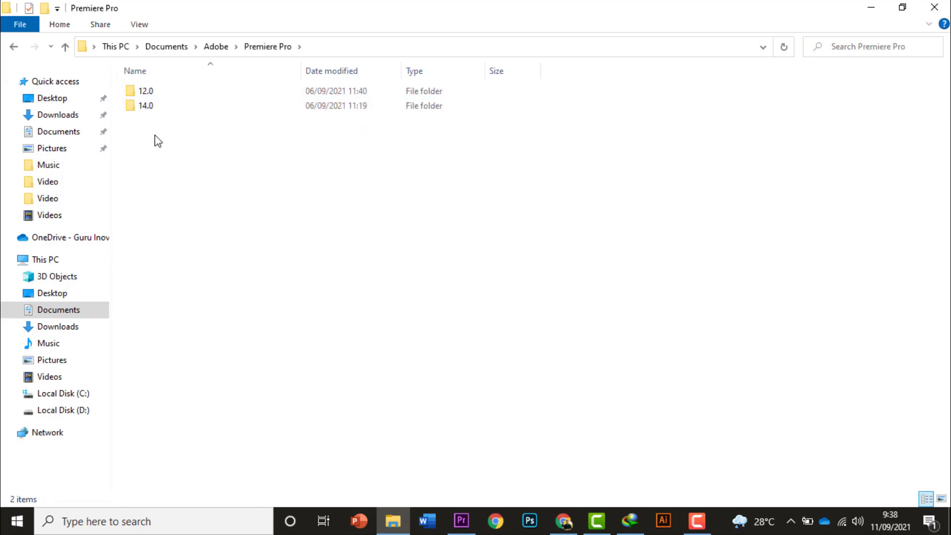
double_click(146, 93)
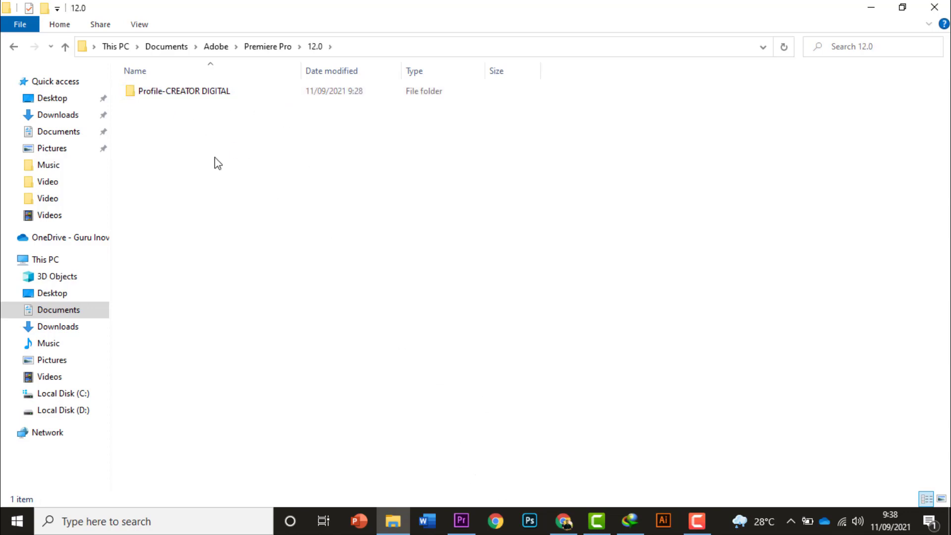
Back in Premiere Pro, keep the Timecode video and Audio Samples display formats and set the project's capture format to HDV
left_click(461, 521)
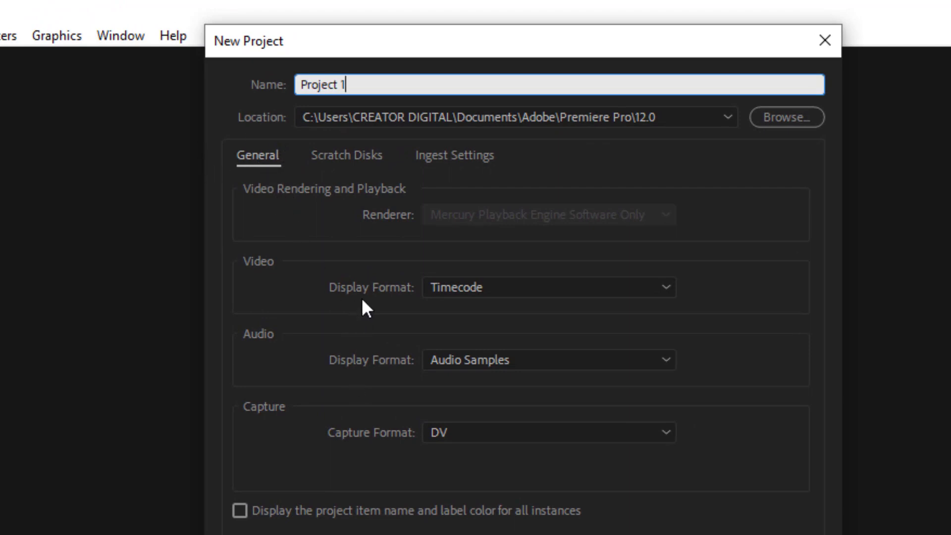
left_click(503, 289)
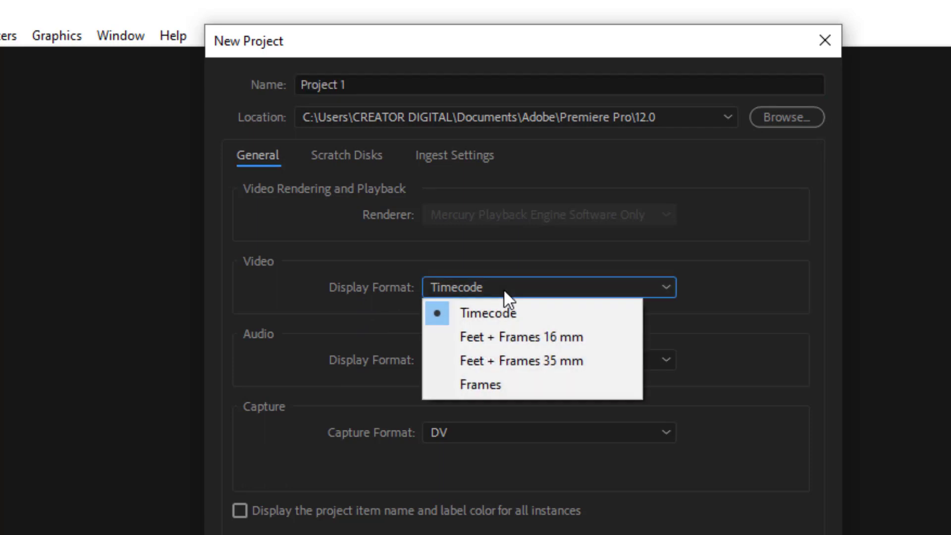
left_click(498, 319)
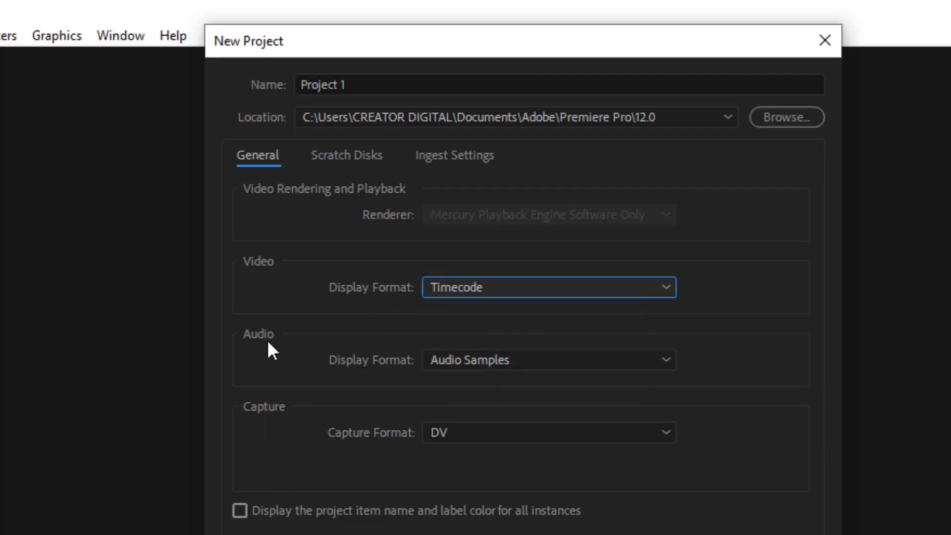
left_click(497, 360)
left_click(498, 361)
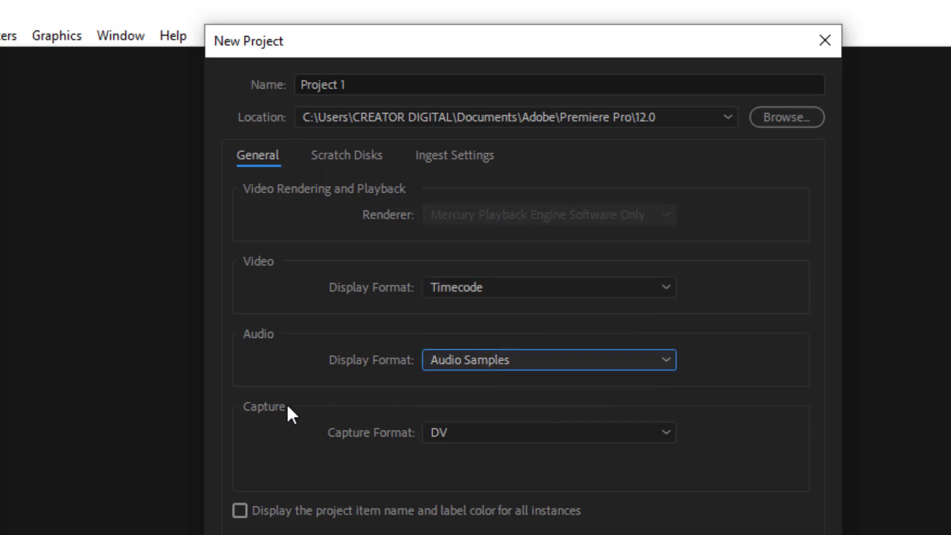
left_click(477, 436)
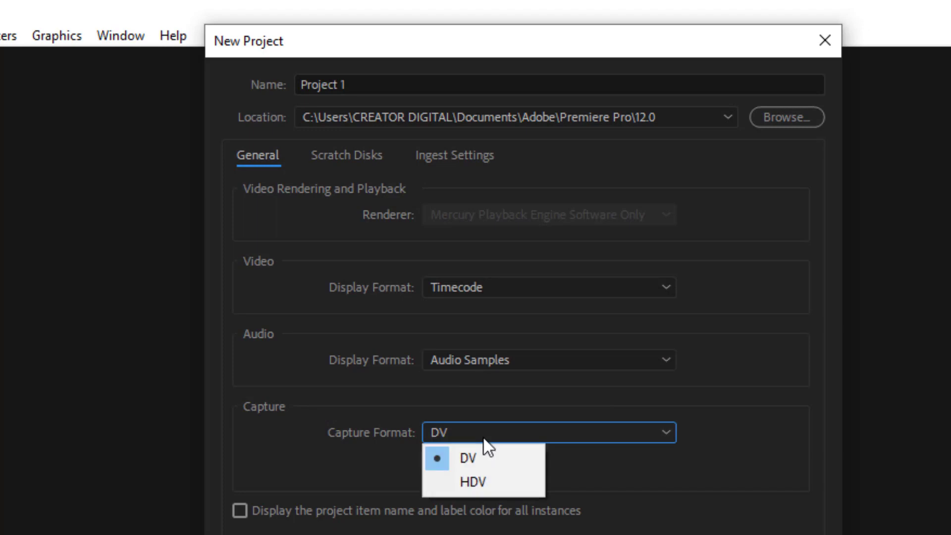
left_click(494, 482)
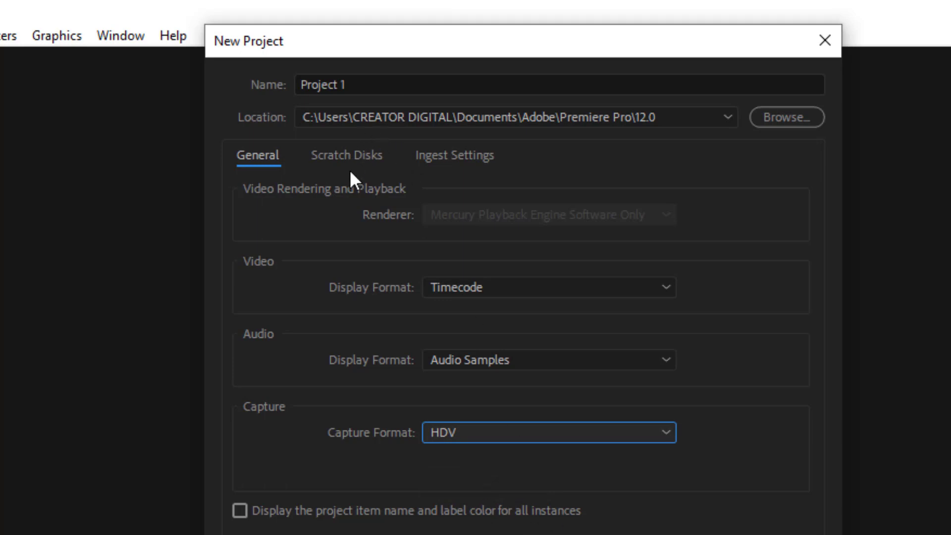
Review the new project's scratch disk and ingest settings, and create the project
left_click(347, 154)
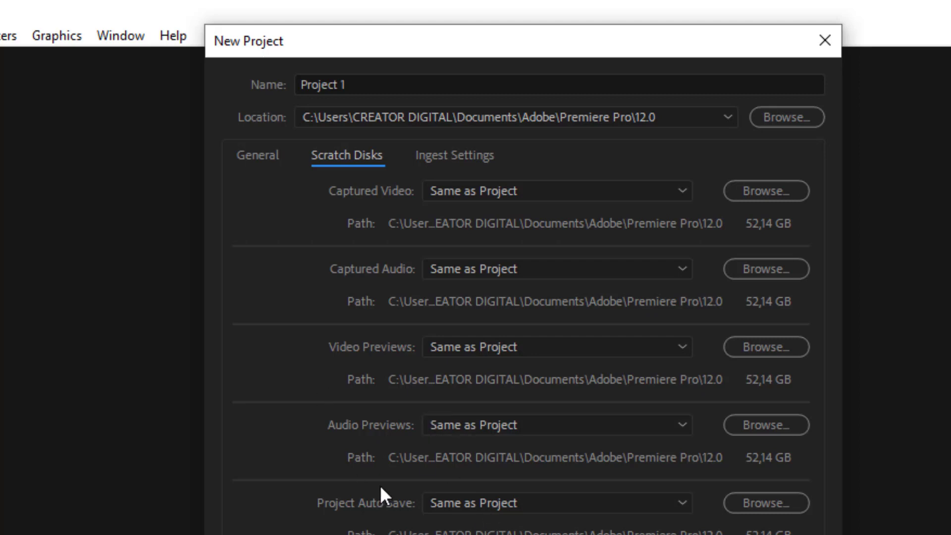
left_click(461, 156)
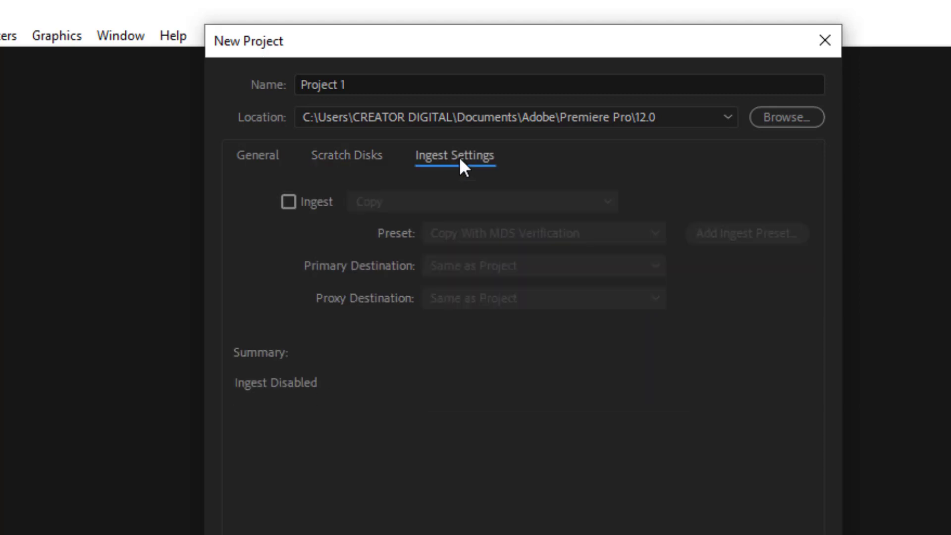
left_click(270, 159)
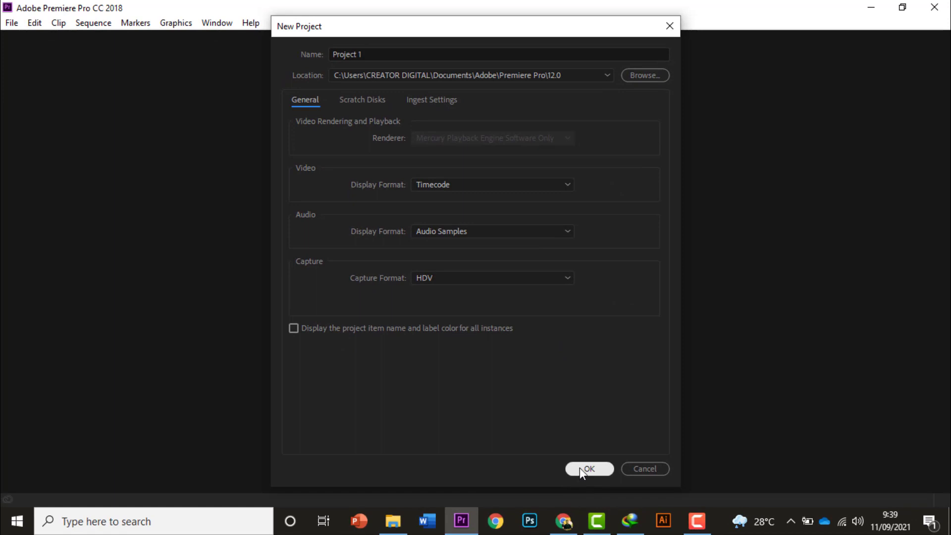
left_click(582, 470)
Check the 12.0 folder in File Explorer for the saved project file and return to Premiere Pro
mouse_move(400, 528)
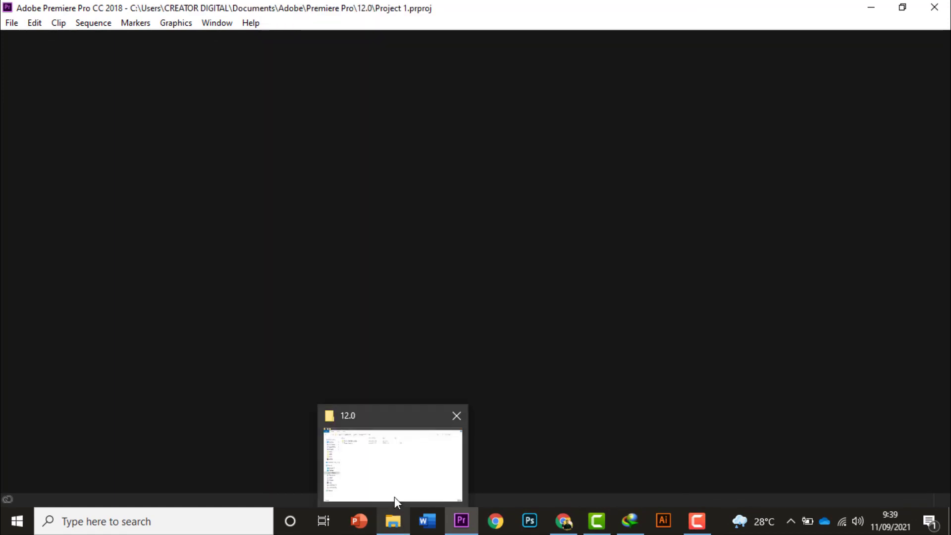
left_click(388, 452)
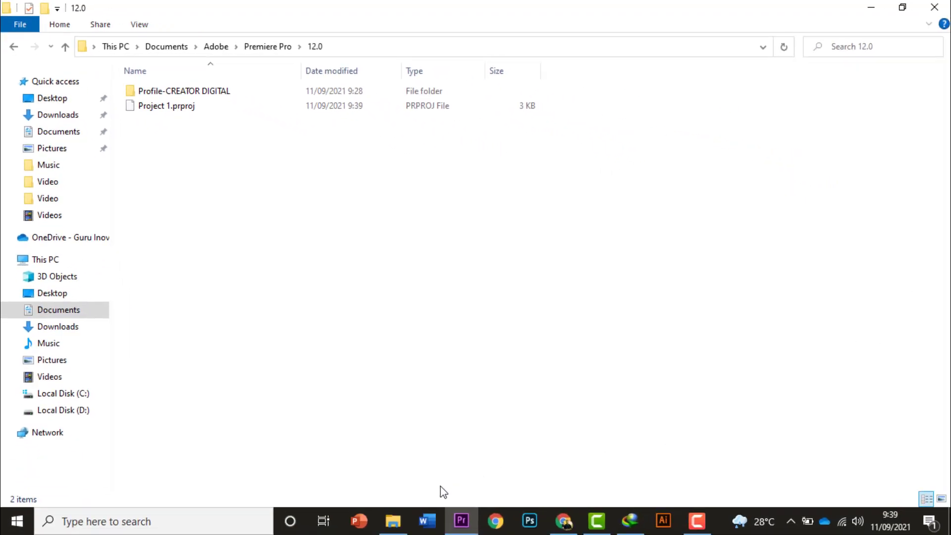
left_click(461, 520)
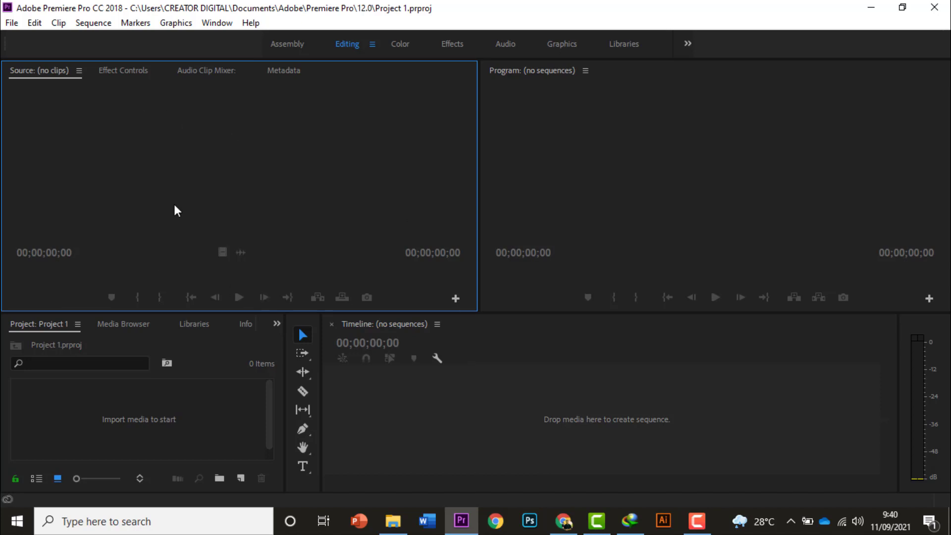
Start a new sequence and choose the Widescreen 48kHz preset from the DV - NTSC group
left_click(12, 22)
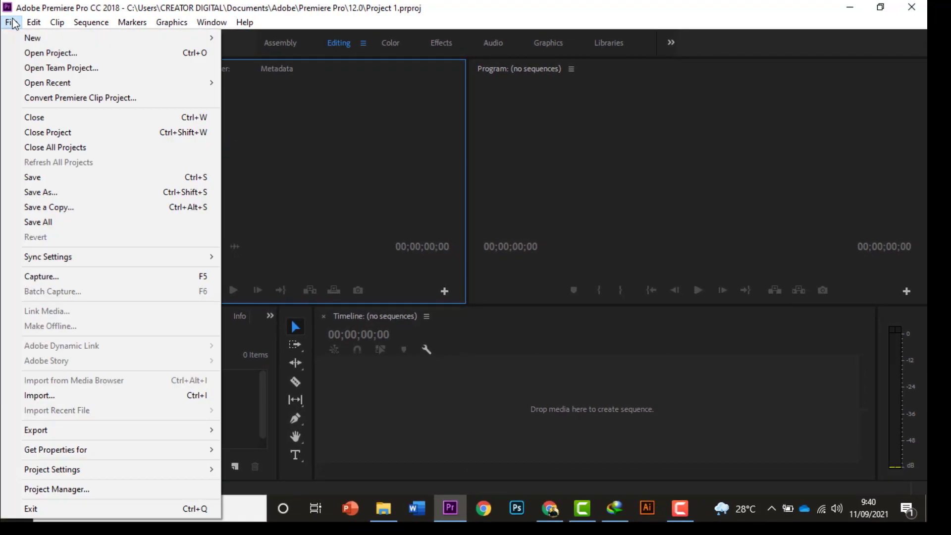
mouse_move(193, 38)
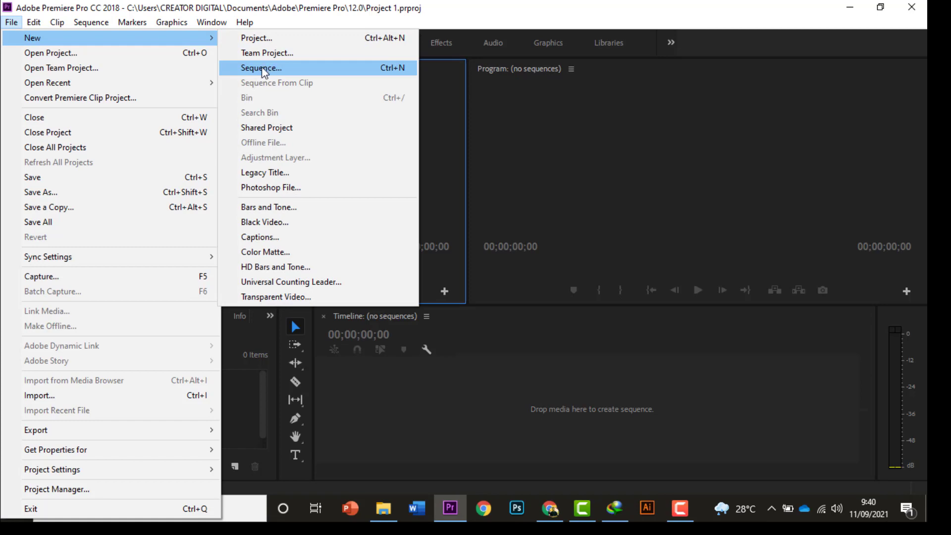
left_click(262, 69)
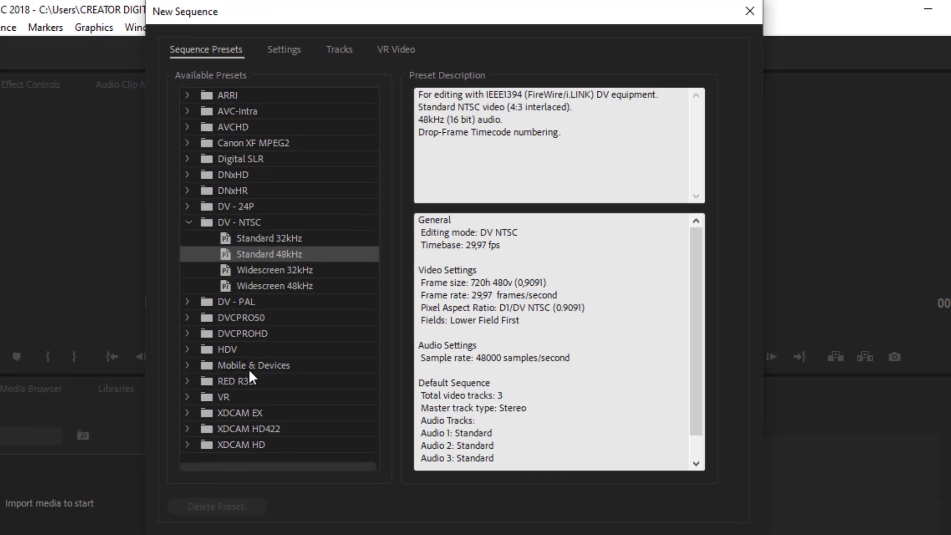
left_click(189, 222)
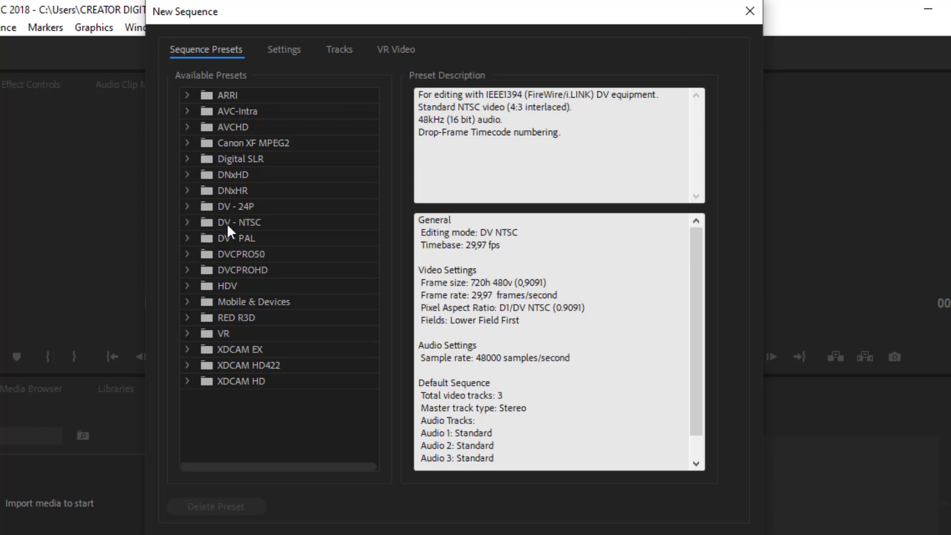
left_click(244, 222)
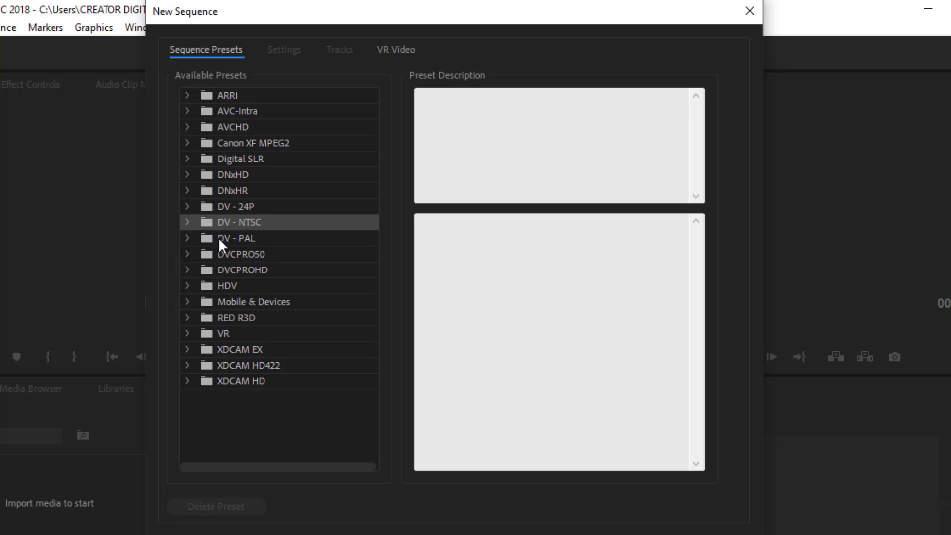
left_click(239, 238)
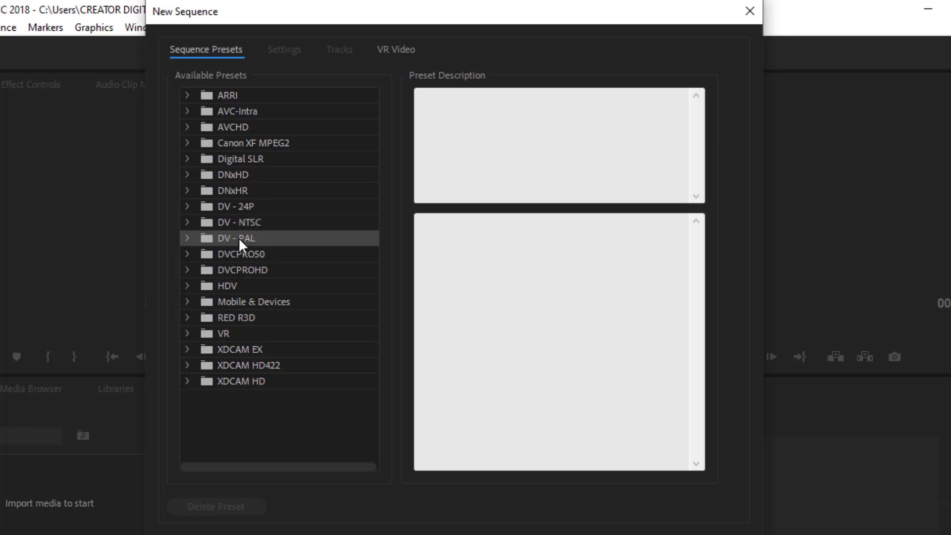
left_click(181, 227)
left_click(187, 222)
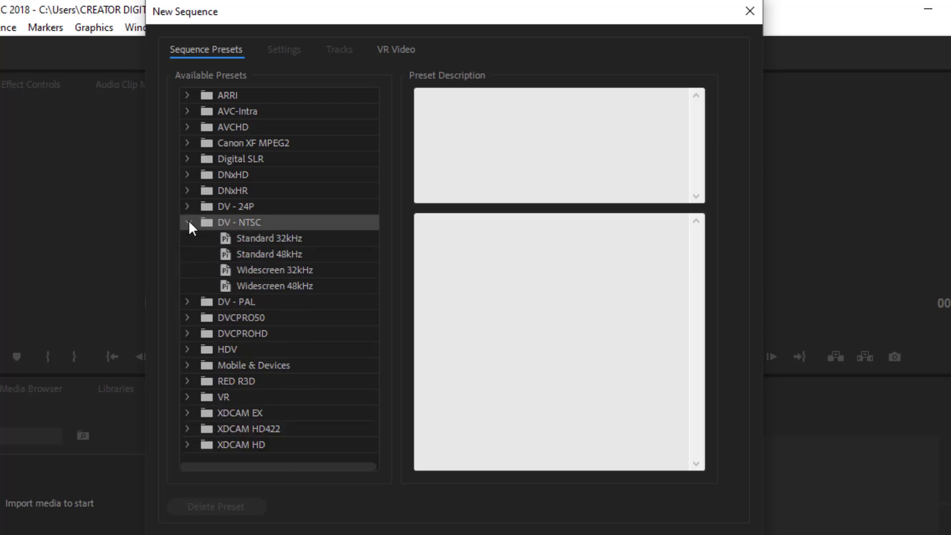
left_click(188, 222)
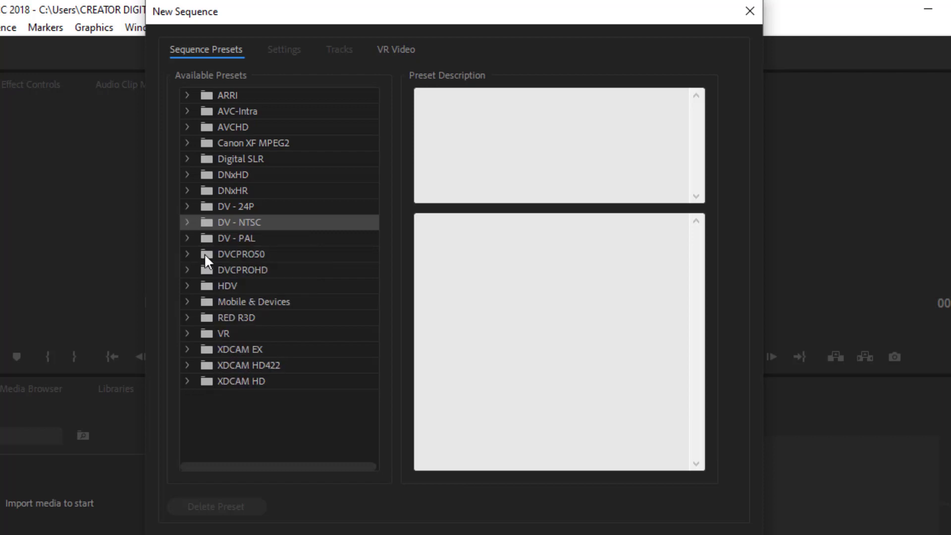
left_click(189, 223)
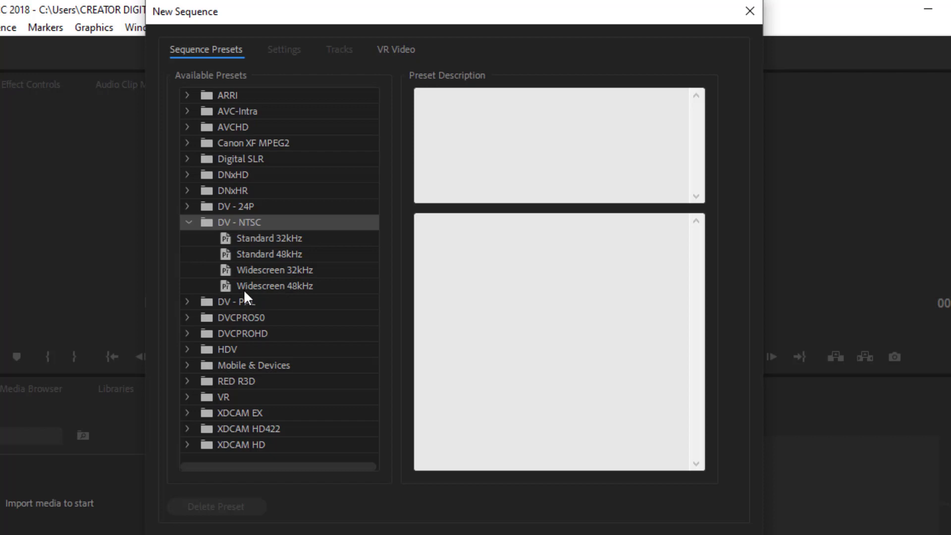
left_click(286, 291)
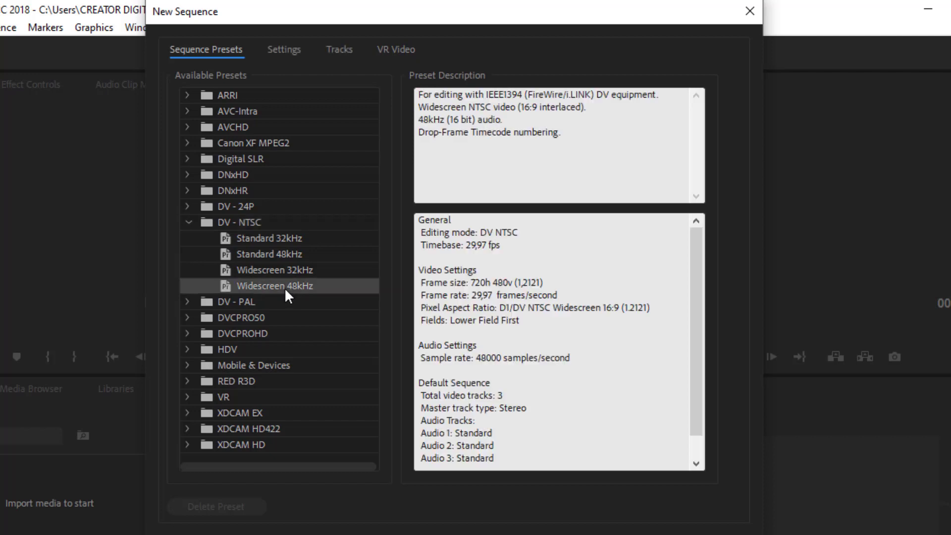
Examine the editing mode, timebase and video settings in the chosen preset's description
left_click_drag(423, 218, 519, 268)
left_click(496, 265)
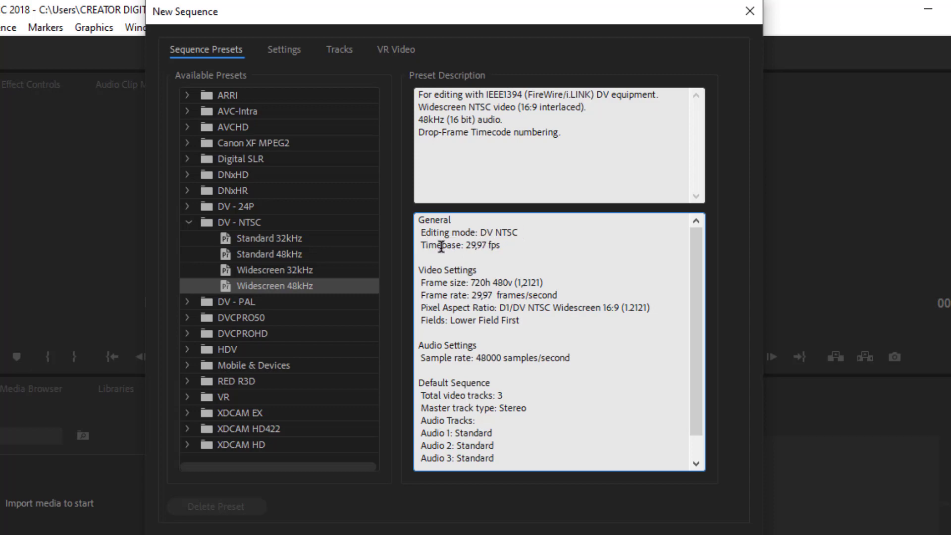
left_click_drag(441, 246, 467, 249)
left_click(480, 249)
left_click_drag(421, 283, 480, 321)
left_click(488, 311)
left_click(480, 321)
In the sequence settings, set the editing mode to Custom and the timebase to 30,00 frames/second
left_click(287, 51)
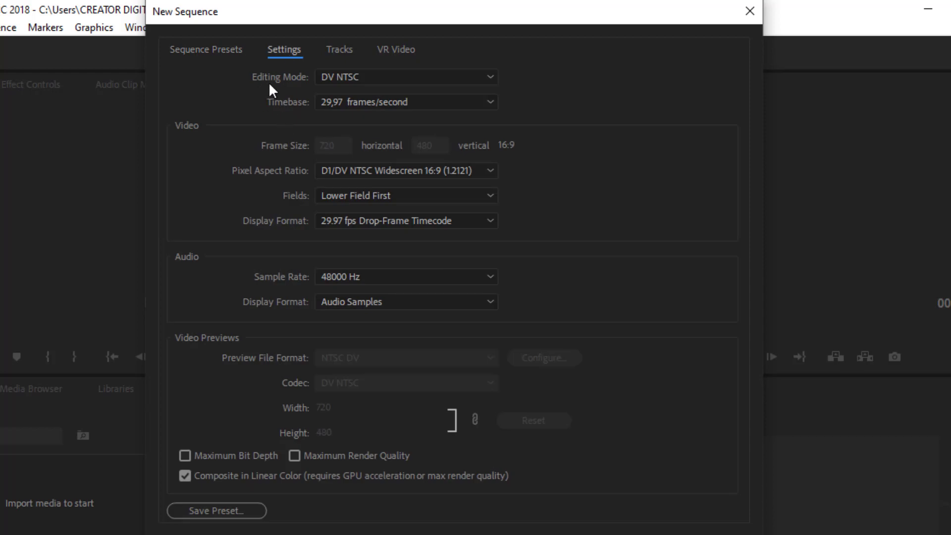
left_click(392, 79)
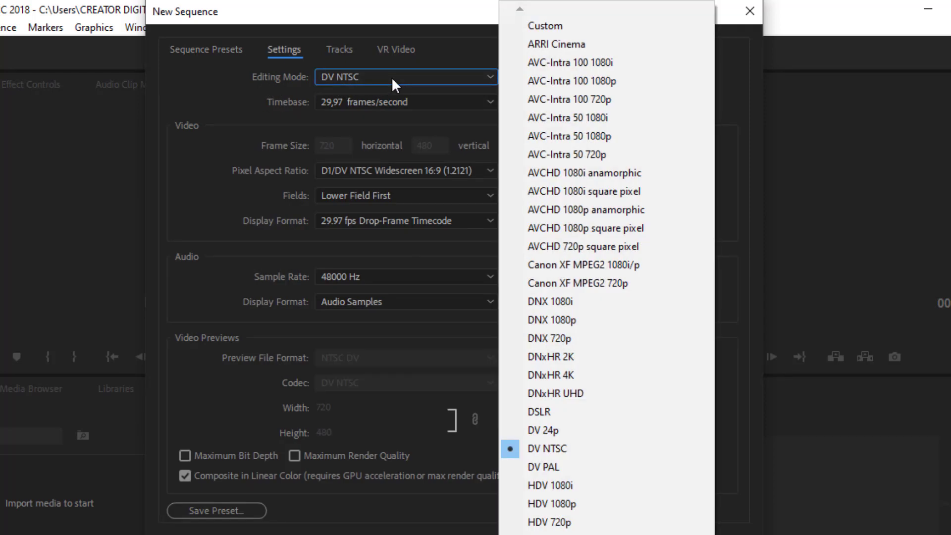
left_click(560, 27)
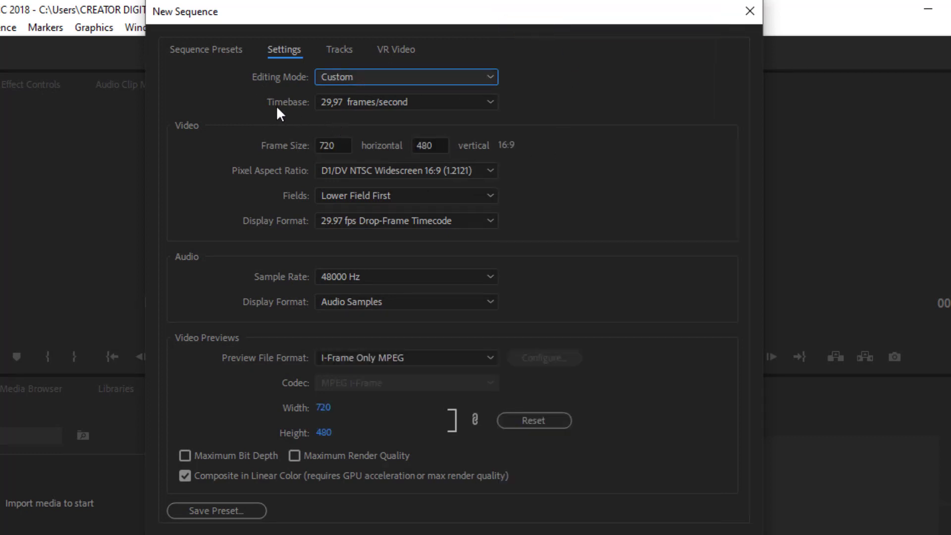
left_click(382, 103)
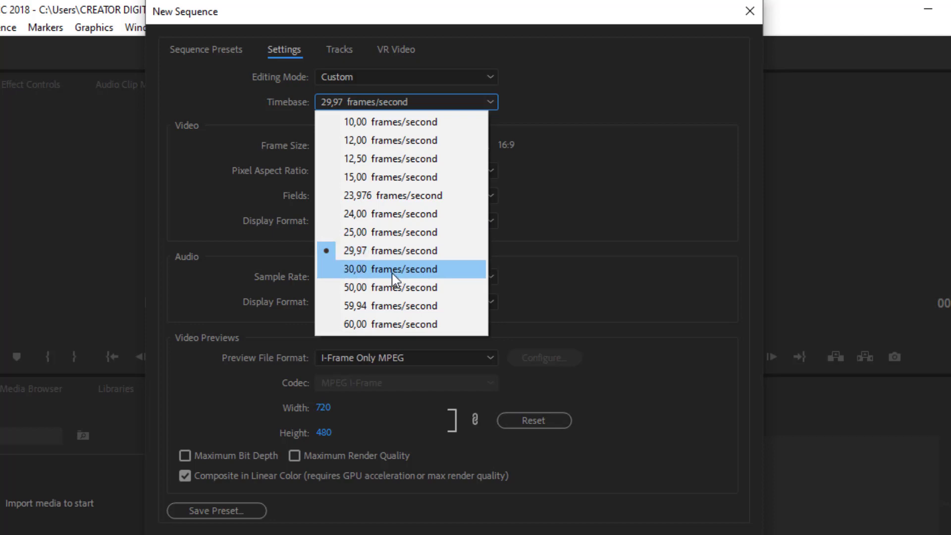
left_click(361, 273)
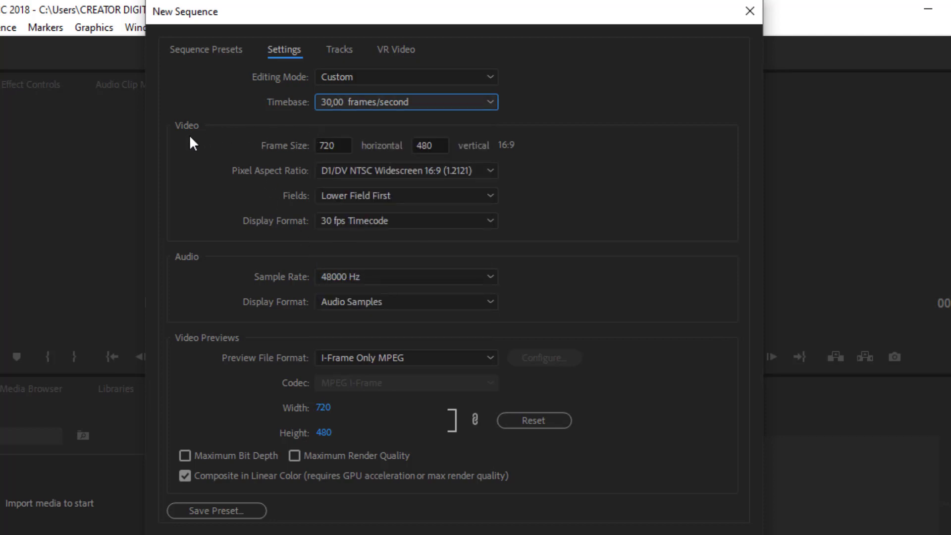
Set the sequence frame size to 1920 horizontal by 1080 vertical and the pixel aspect ratio to Square Pixels (1.0)
left_click(322, 149)
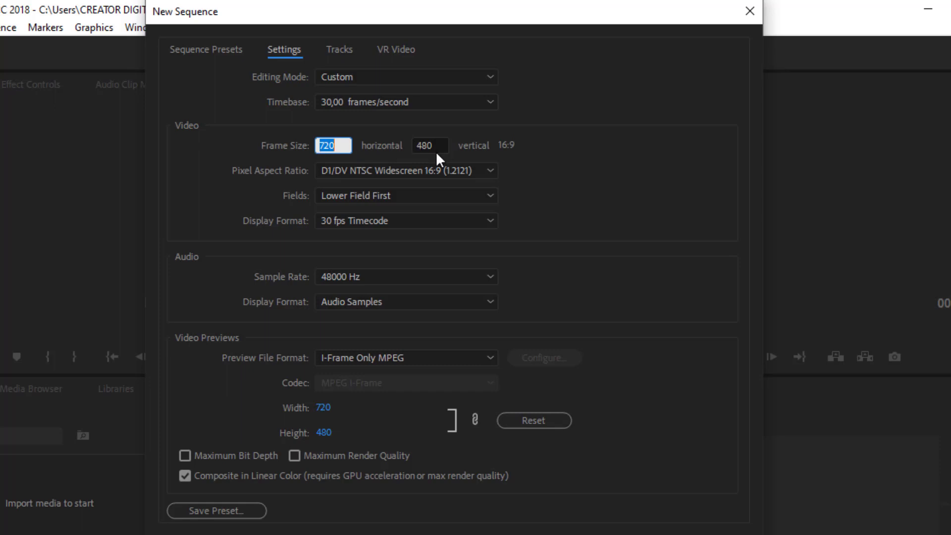
left_click(555, 171)
left_click(332, 146)
double_click(333, 142)
type("1920")
left_click(430, 146)
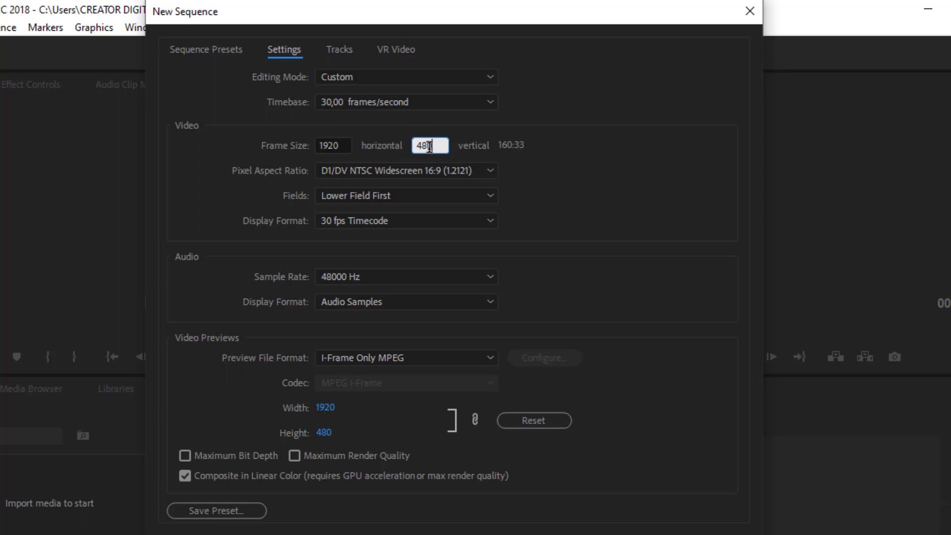
double_click(429, 146)
type("1080")
left_click(566, 163)
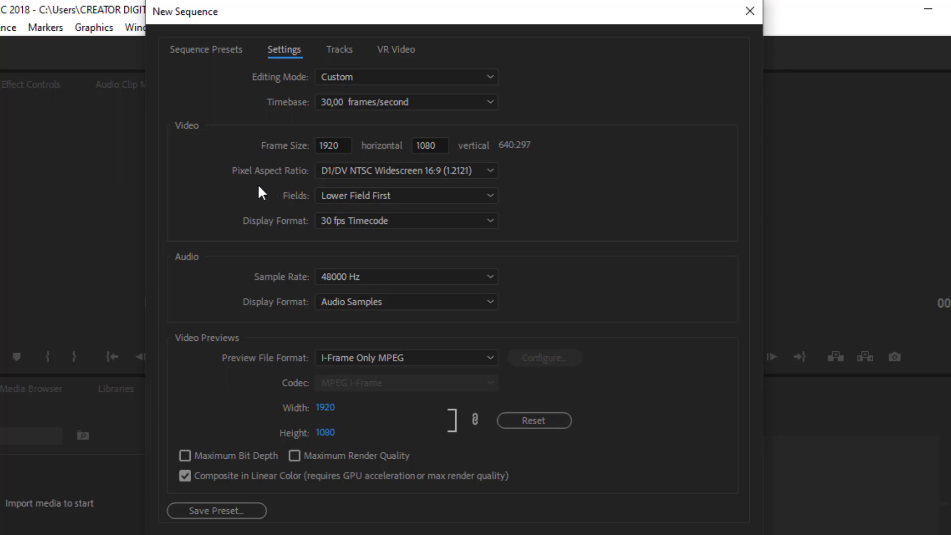
left_click(405, 171)
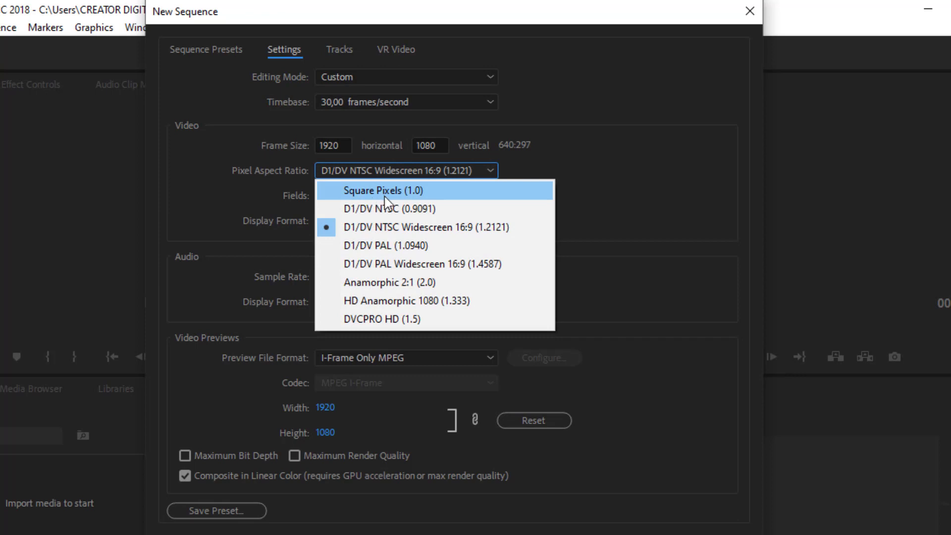
left_click(416, 193)
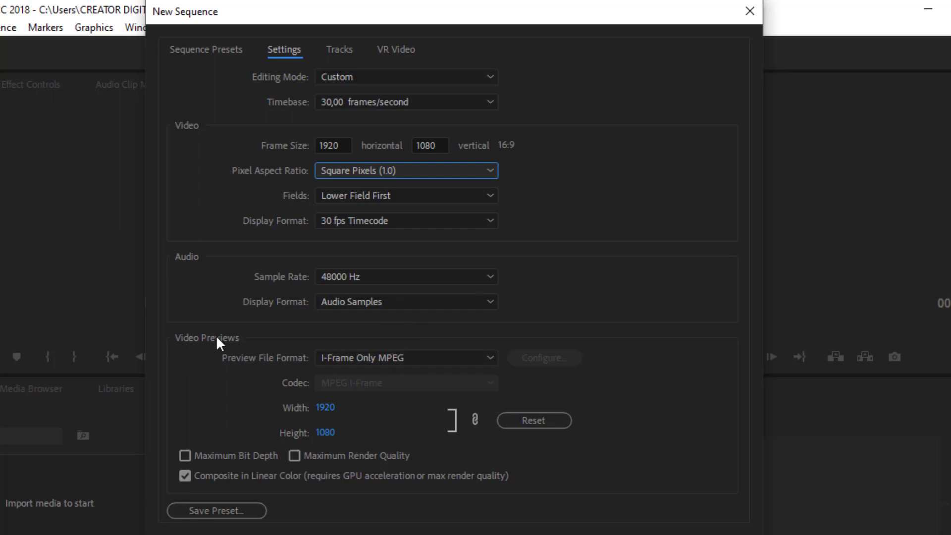
Try P2 DVCPRO50 NTSC, Microsoft AVI and I-Frame Only MPEG as the preview file format
left_click(420, 358)
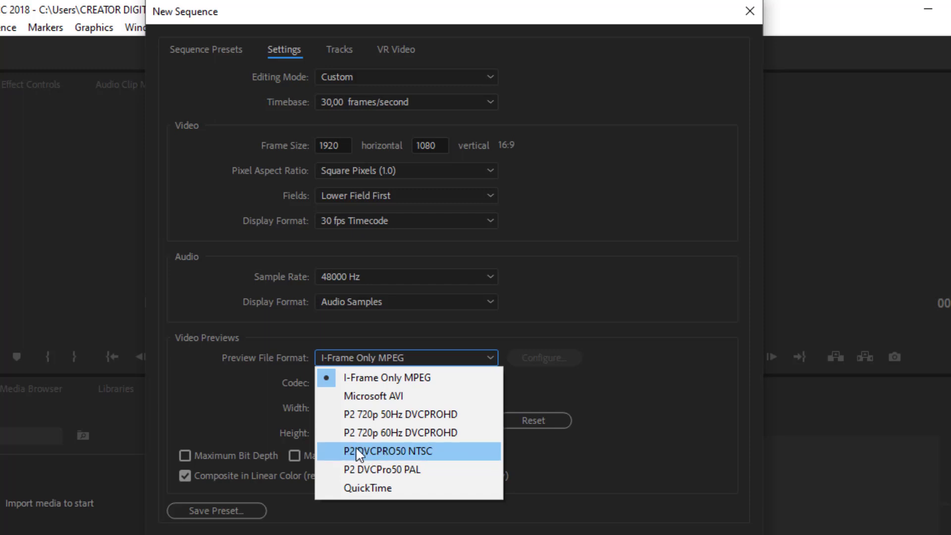
left_click(383, 450)
left_click(442, 356)
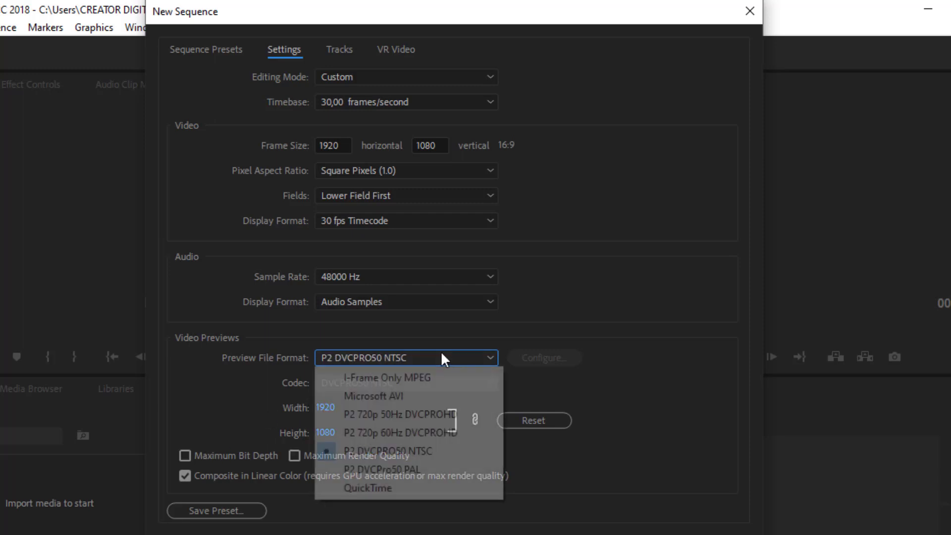
left_click(395, 390)
left_click(376, 363)
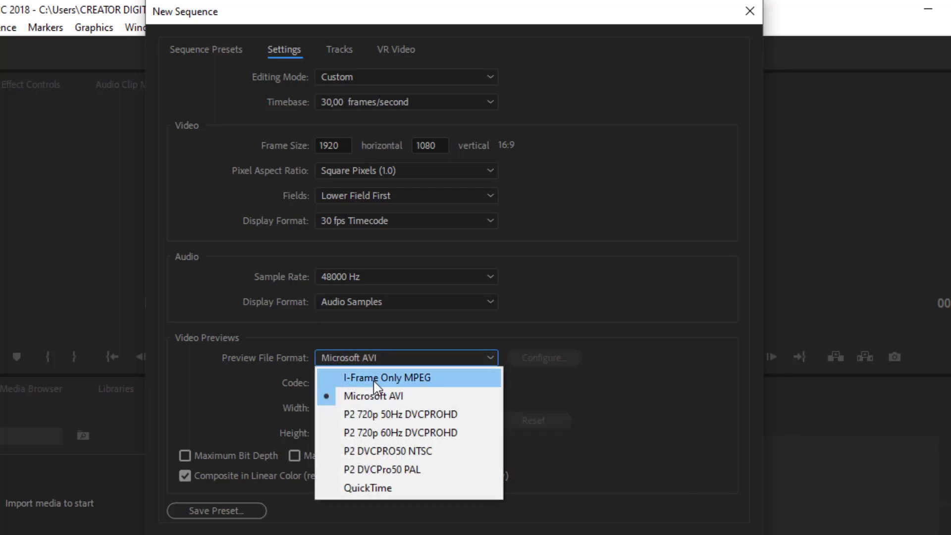
left_click(375, 376)
left_click(400, 356)
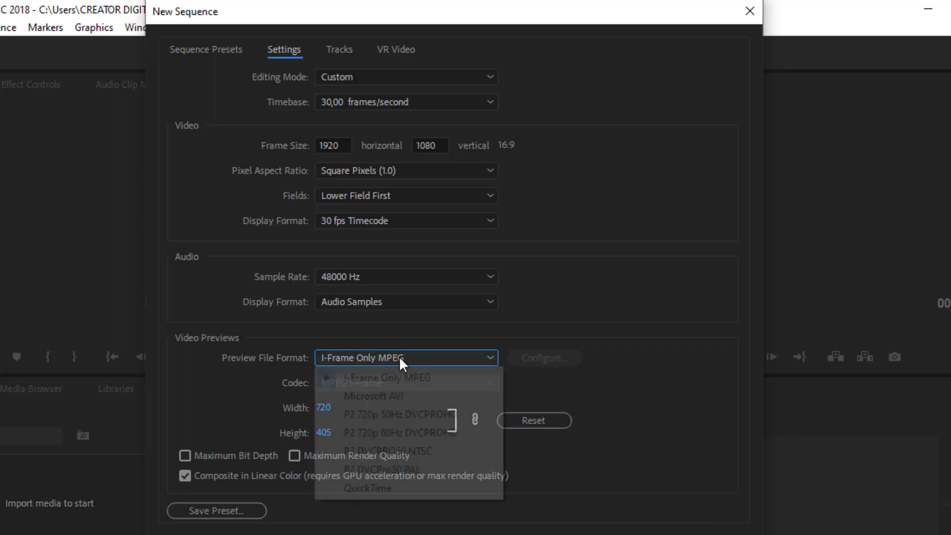
left_click(375, 394)
Set the preview file format to P2 720p 60Hz DVCPROHD and reset the preview width and height
left_click(375, 359)
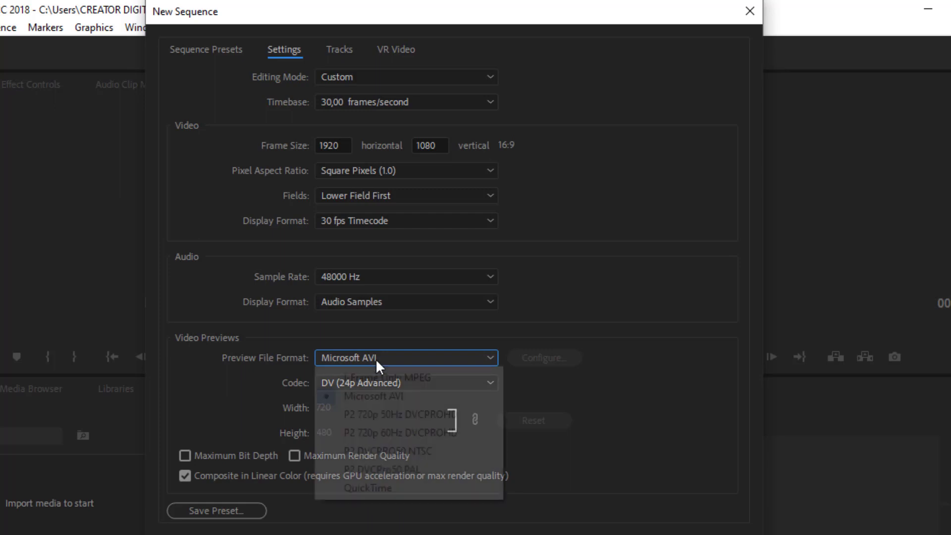
left_click(371, 435)
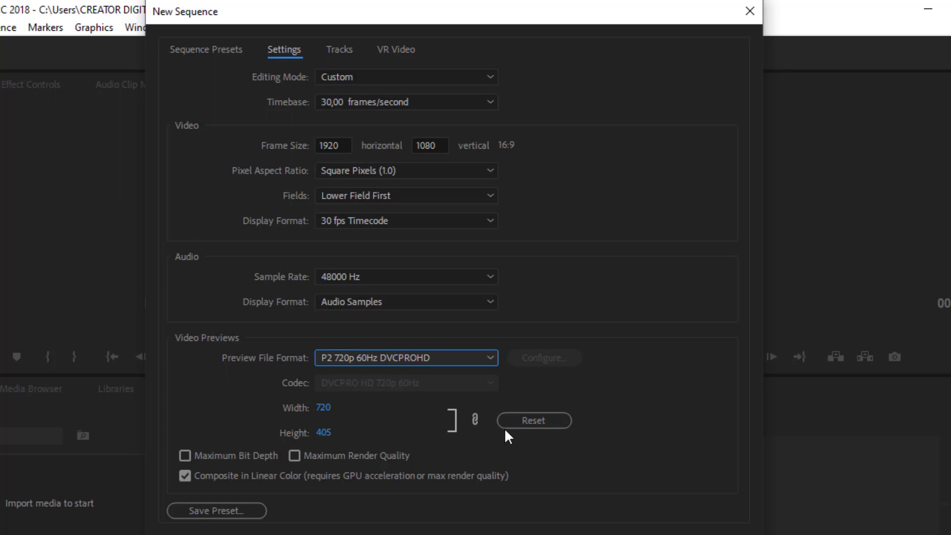
left_click(538, 421)
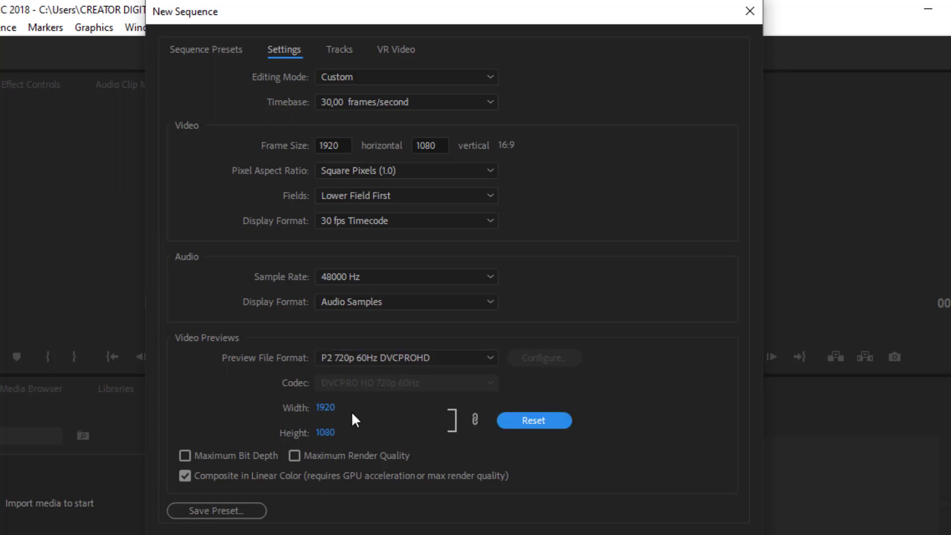
Check the track and VR video settings, and create the sequence under the name Sequence 01
left_click(336, 53)
left_click(397, 51)
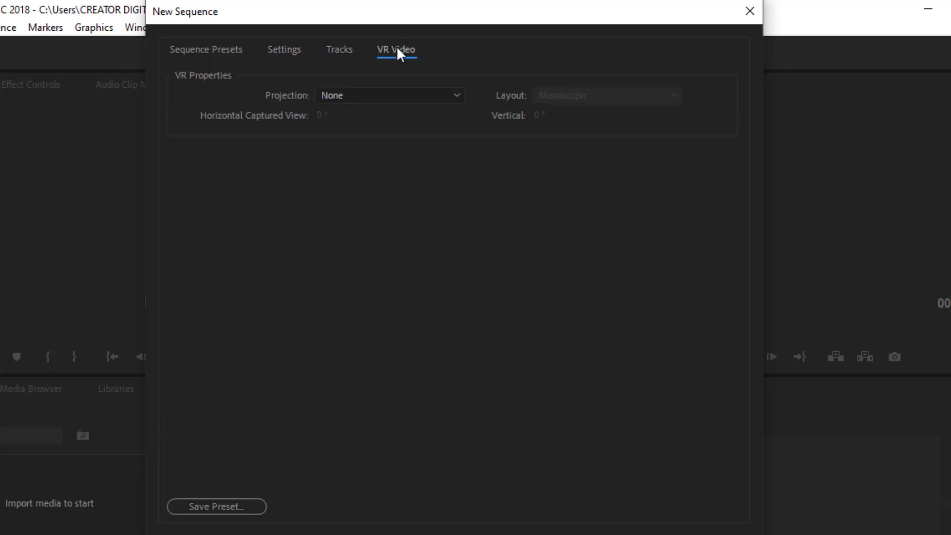
left_click(343, 49)
left_click(286, 47)
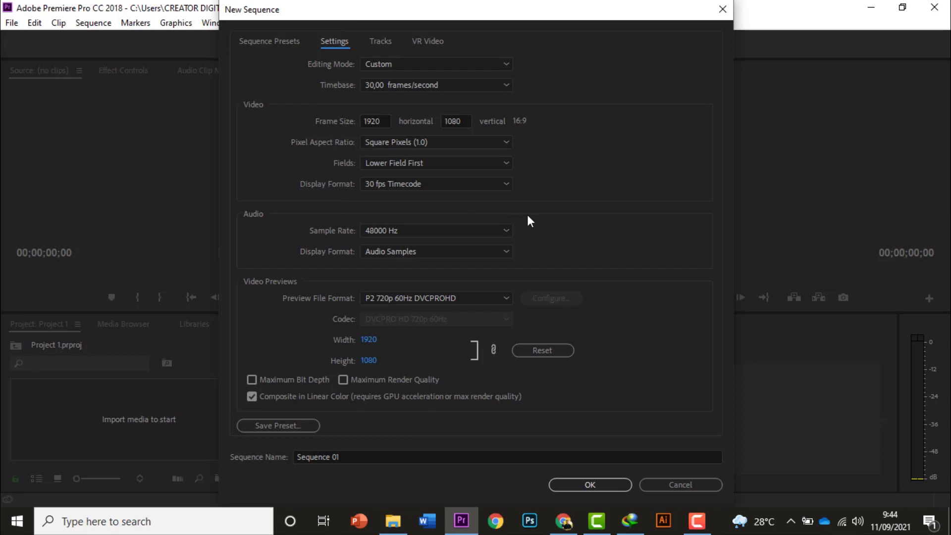
left_click(586, 484)
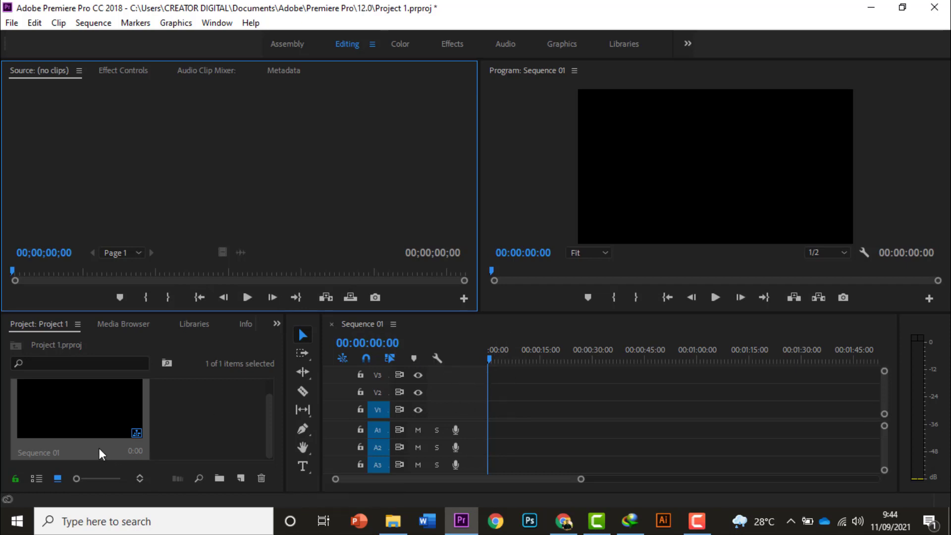
Delete Sequence 01 from the project and undo the deletion
left_click(64, 434)
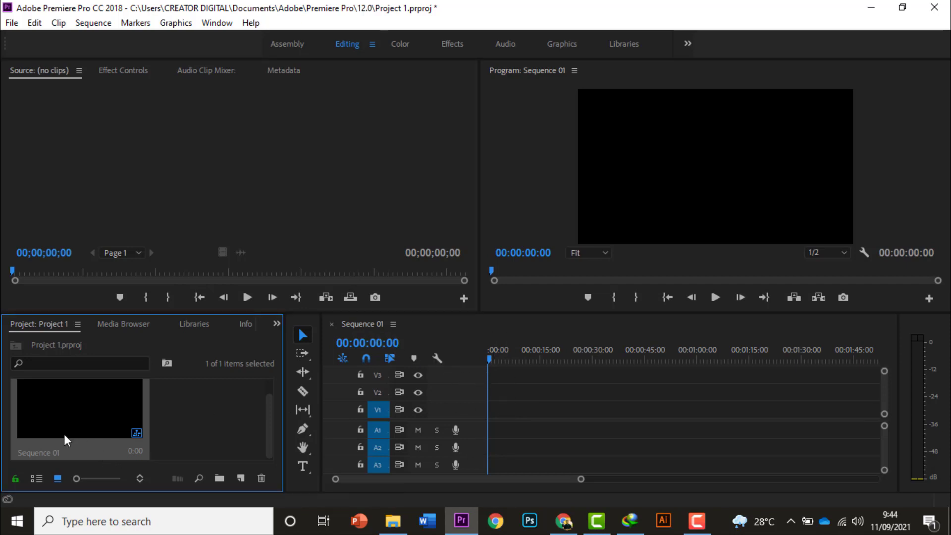
key("Delete")
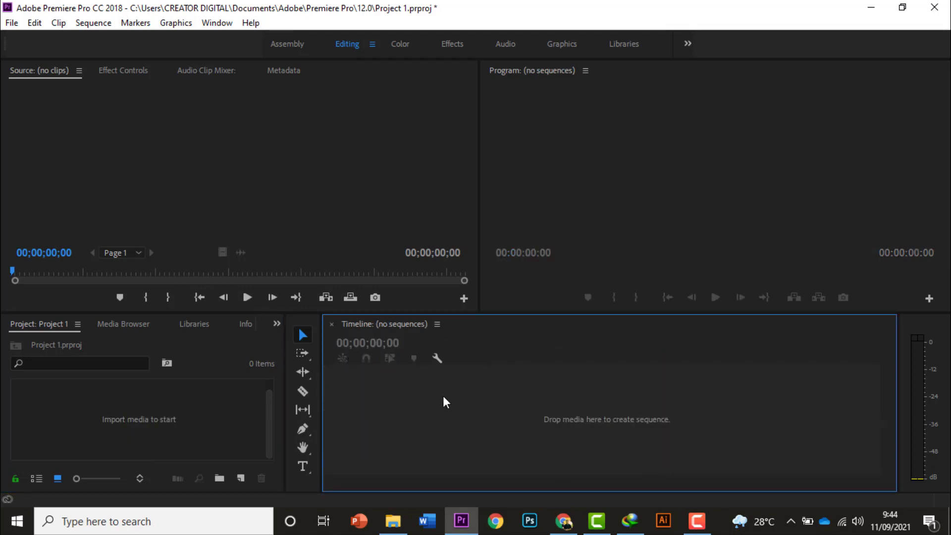
key("ctrl+z")
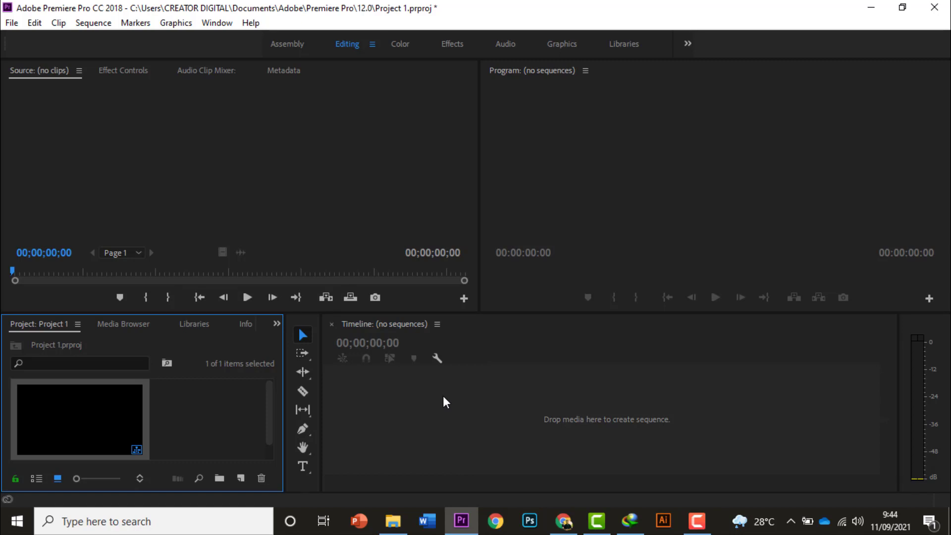
Open Sequence 01 from the project items in the timeline
left_click(77, 419)
left_click(356, 419)
left_click(103, 412)
double_click(94, 412)
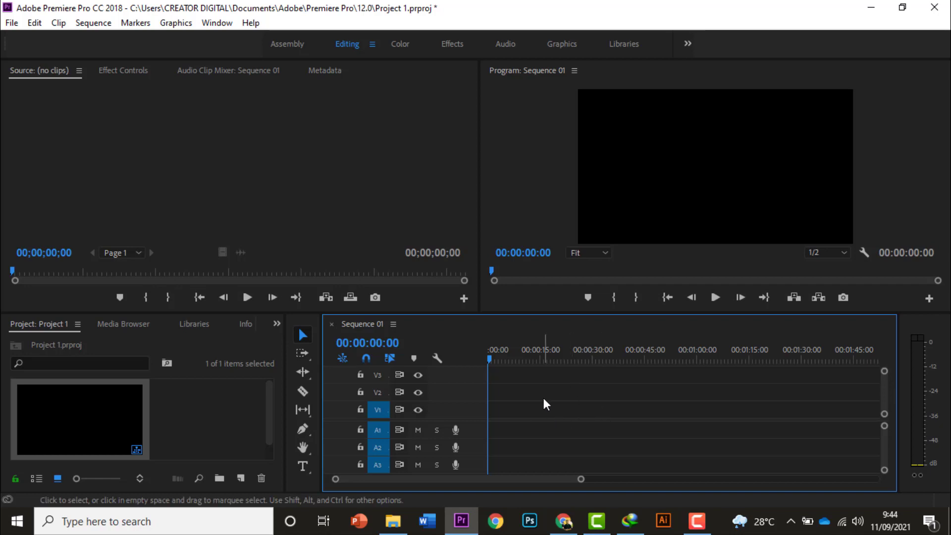
Examine the Source monitor, the timeline with its playhead and tracks, and the Program monitor
left_click(391, 177)
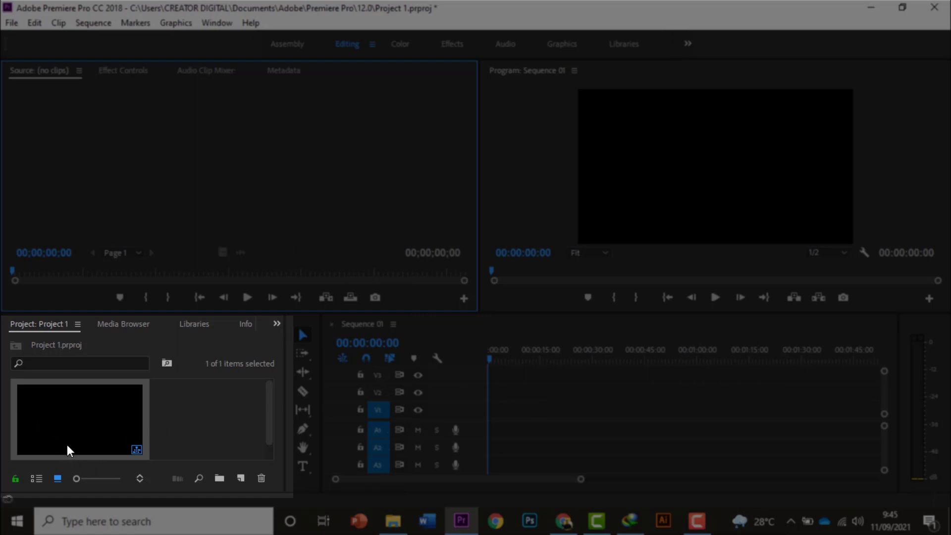
left_click(569, 438)
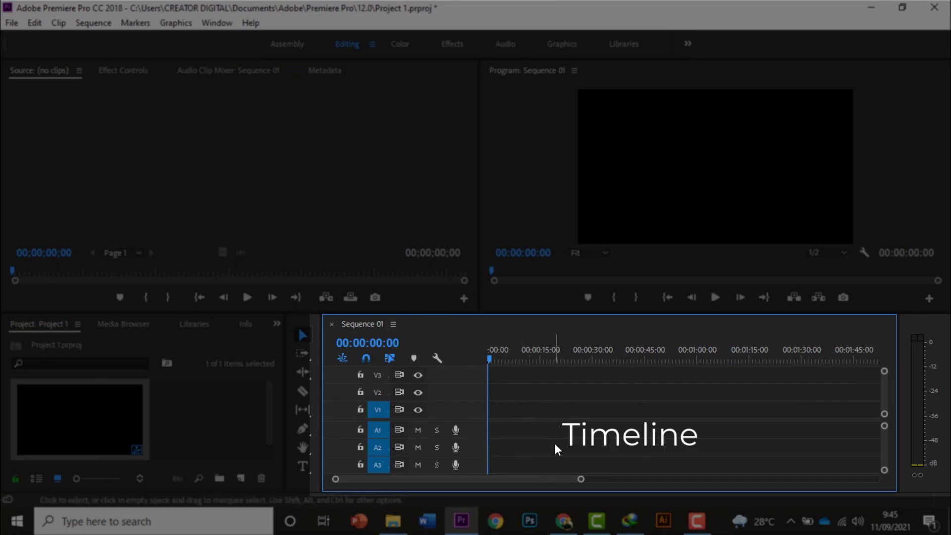
left_click_drag(566, 479, 458, 477)
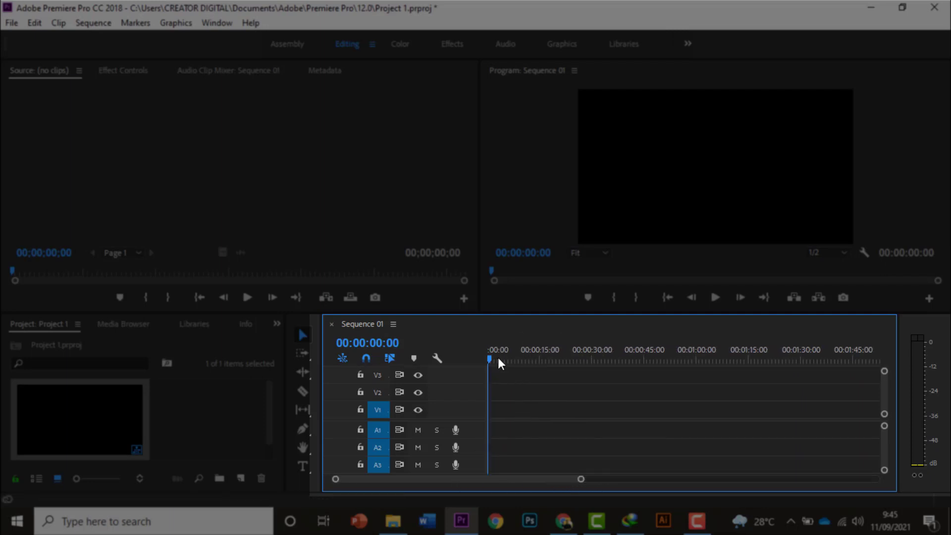
left_click_drag(492, 355, 382, 392)
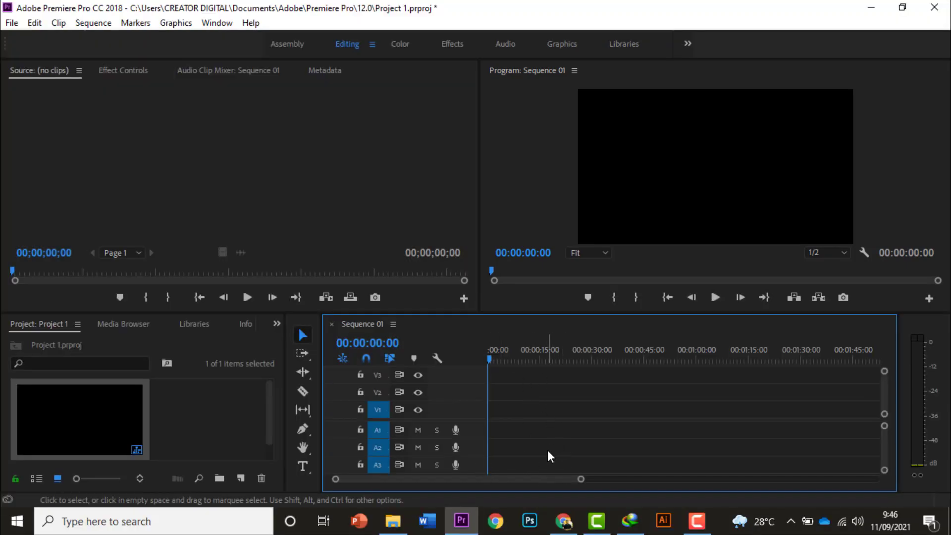
left_click(702, 173)
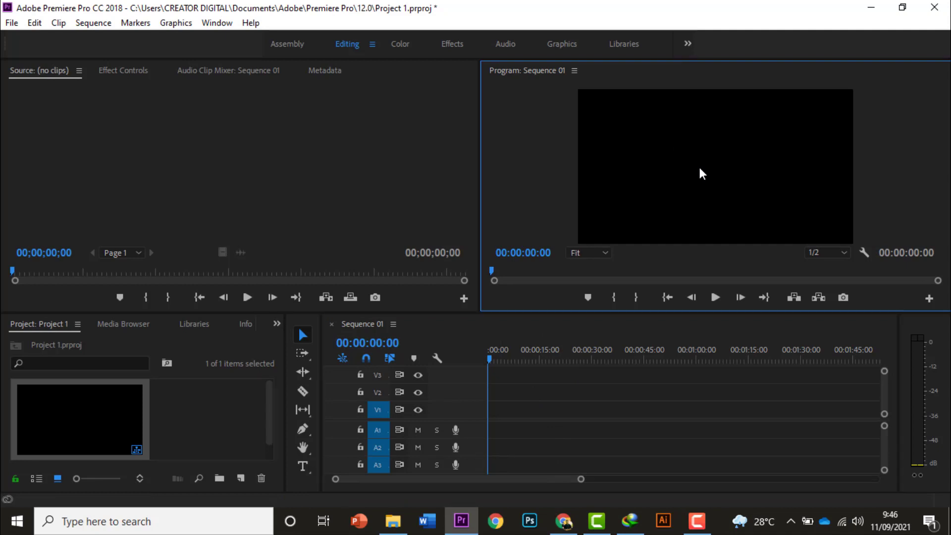
left_click(378, 170)
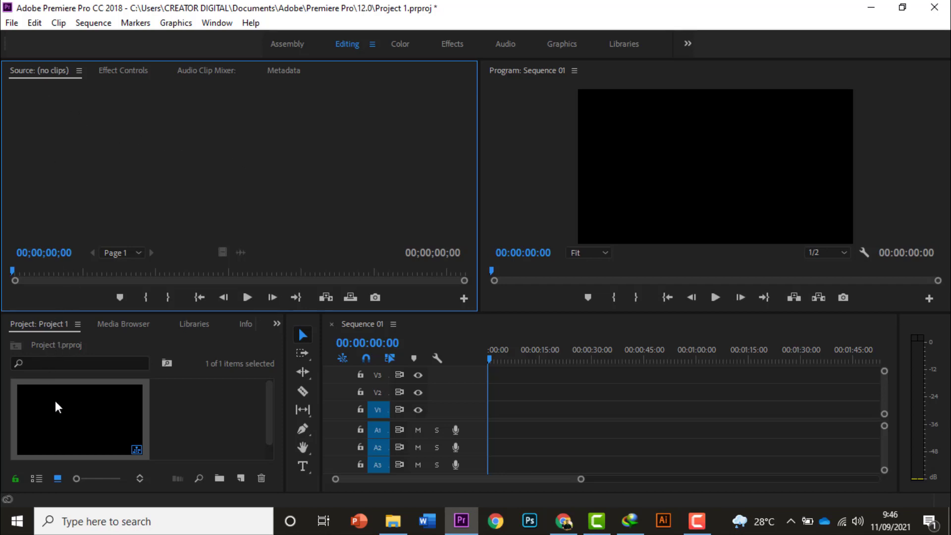
left_click(541, 409)
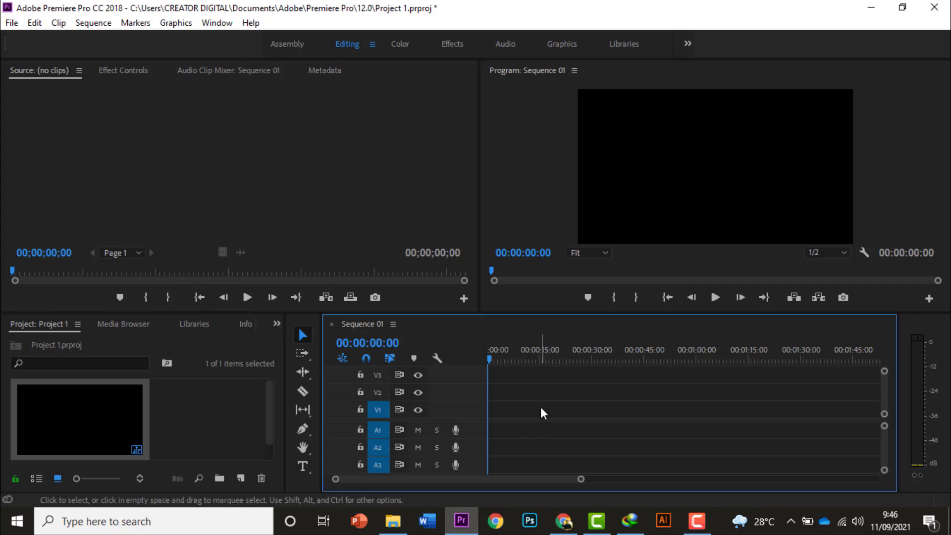
left_click(655, 143)
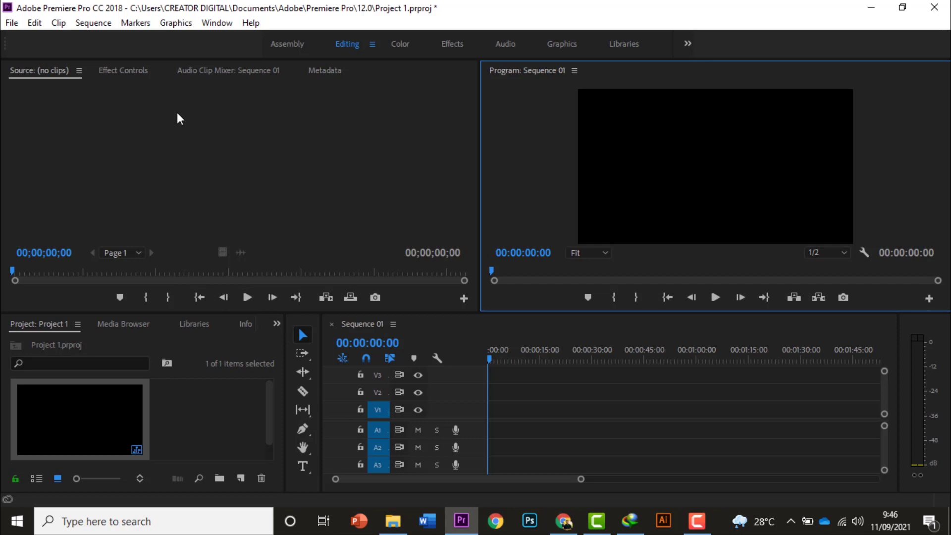
Look through the Effect Controls, Audio Clip Mixer and Metadata views, and return to the Source monitor
left_click(109, 73)
left_click(175, 70)
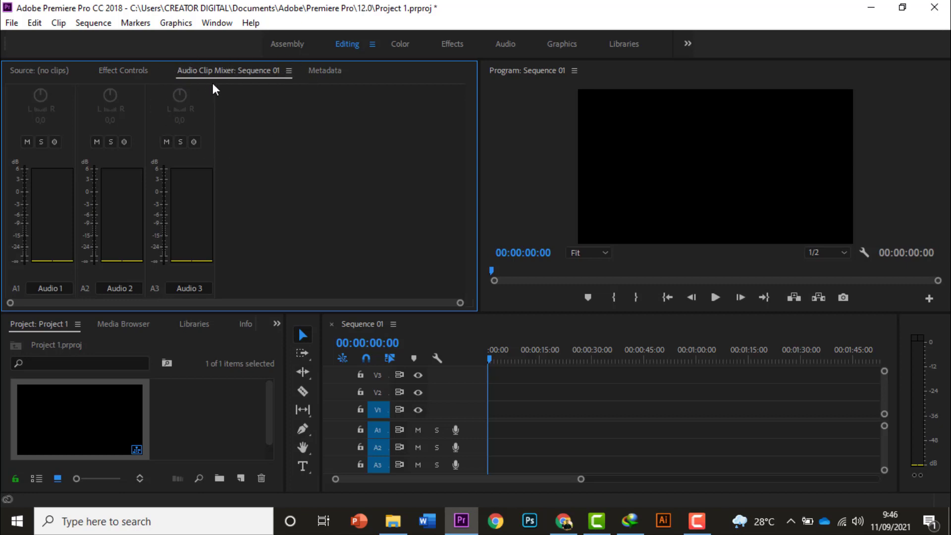
left_click(314, 74)
left_click(251, 70)
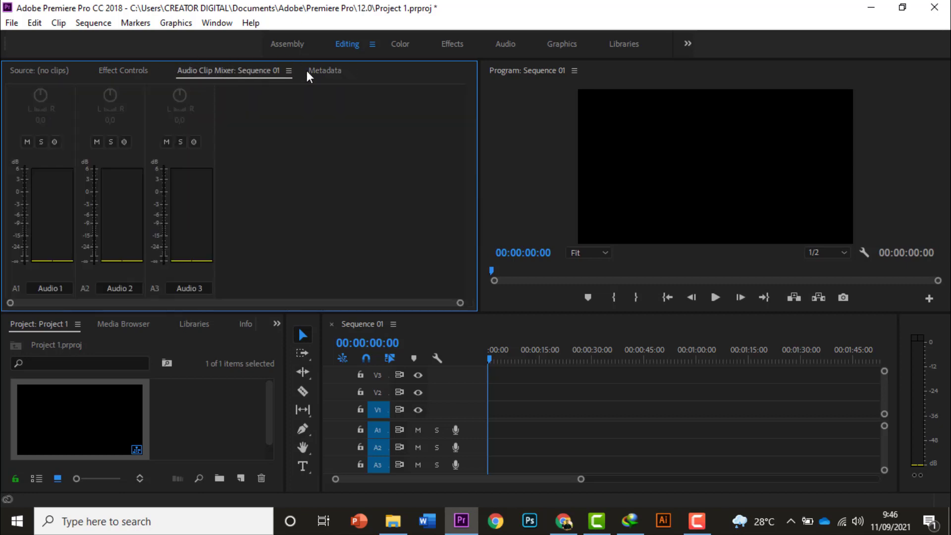
left_click(308, 70)
left_click(230, 70)
left_click(28, 72)
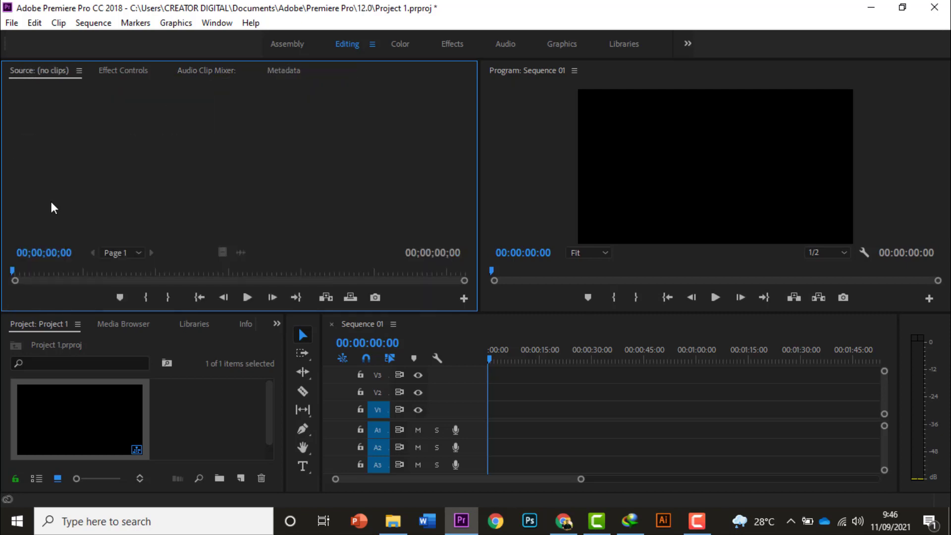
Close the Media Browser and Libraries panels in the project panel group
left_click(126, 328)
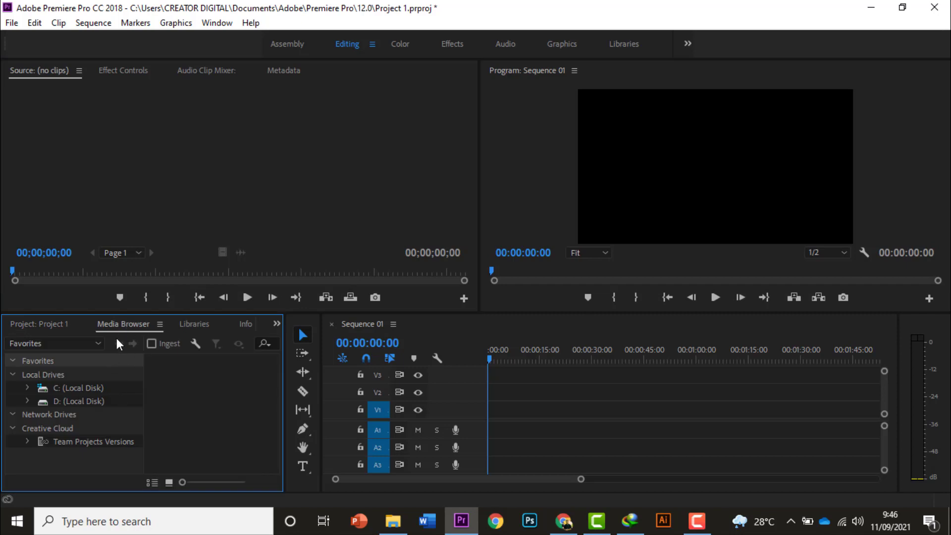
right_click(121, 326)
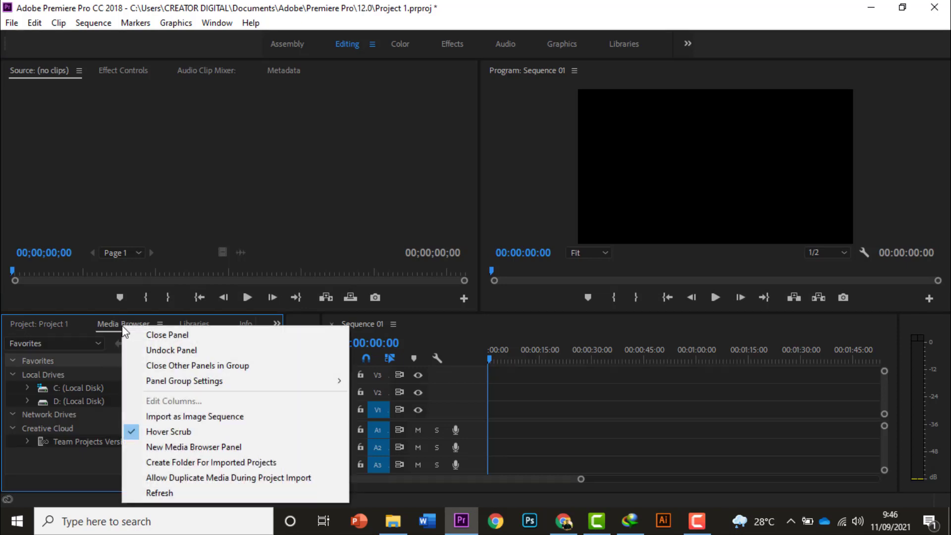
left_click(183, 338)
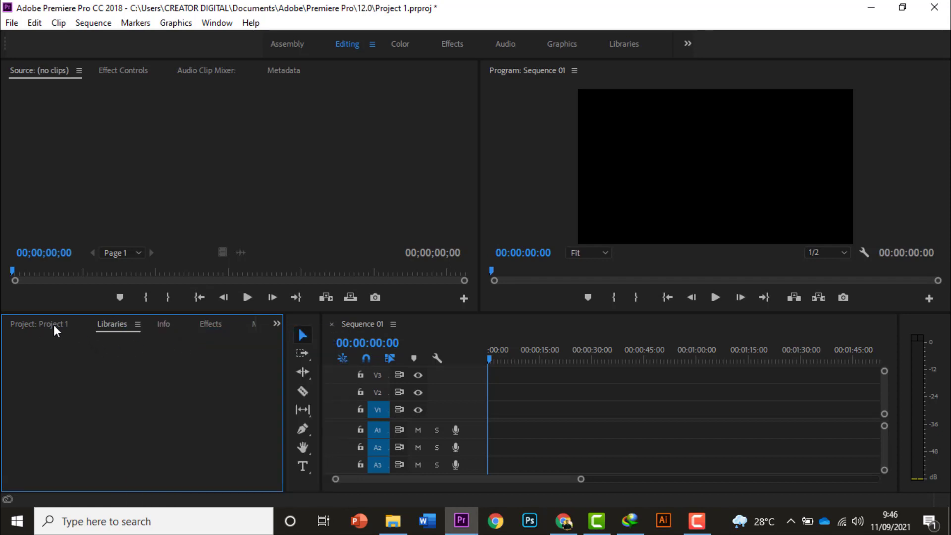
right_click(115, 323)
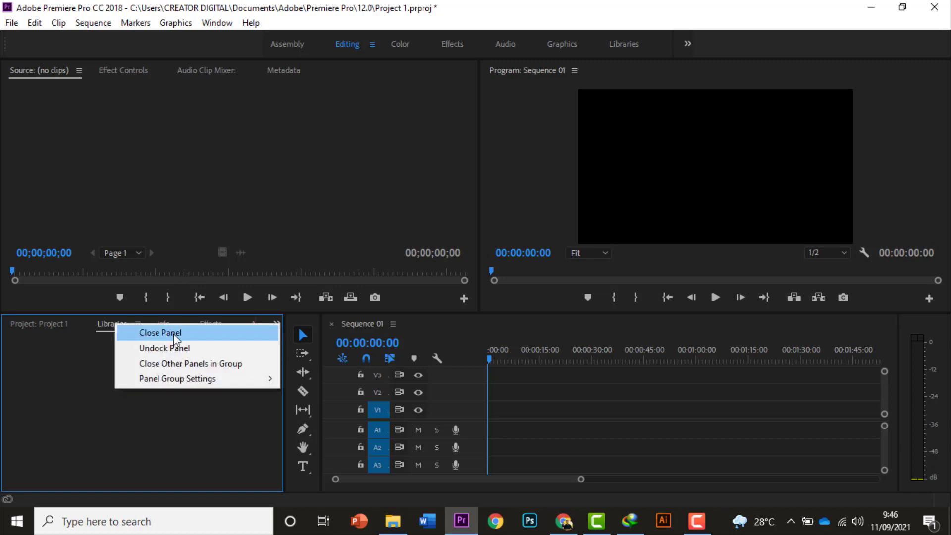
left_click(193, 338)
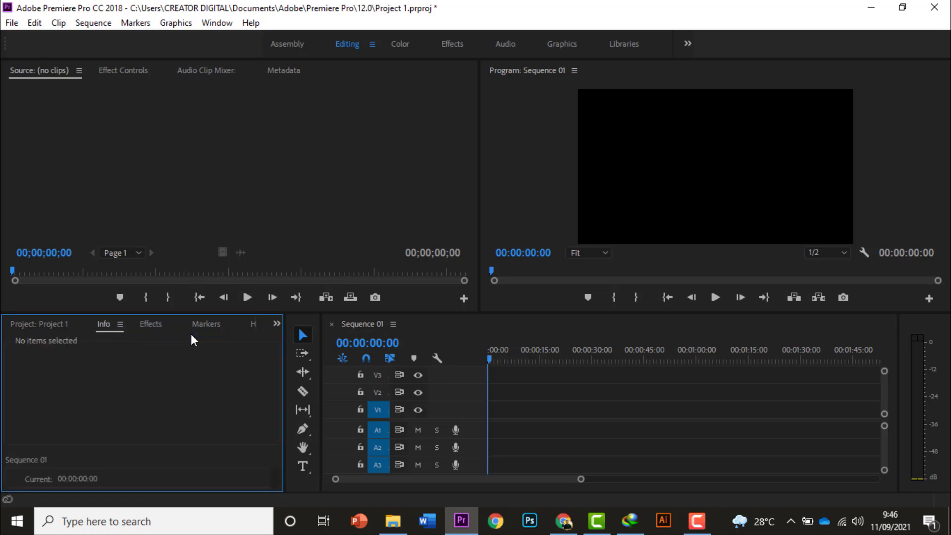
Close the Info panel and look through the Project, Effects, Markers and History panels, returning to Effects
right_click(101, 327)
left_click(150, 332)
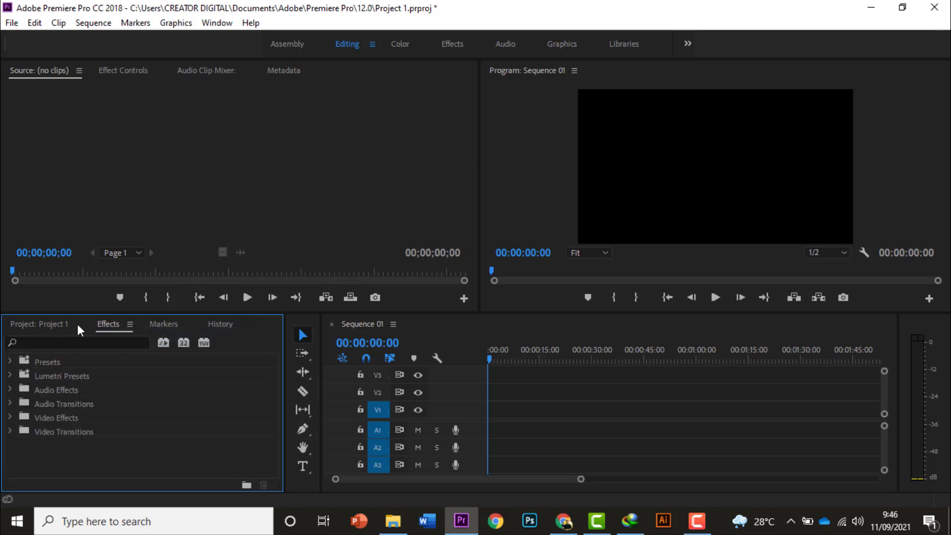
left_click(61, 324)
left_click(98, 328)
left_click(156, 328)
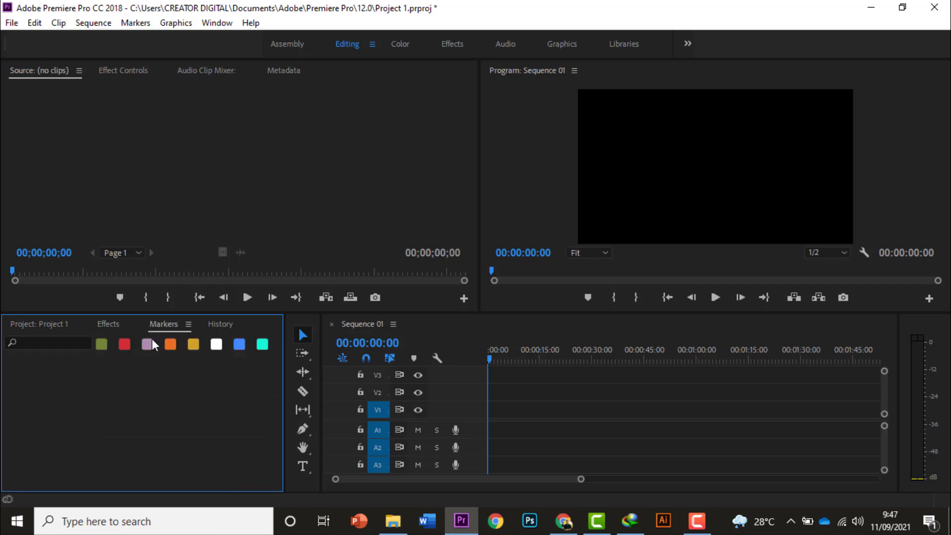
left_click(227, 327)
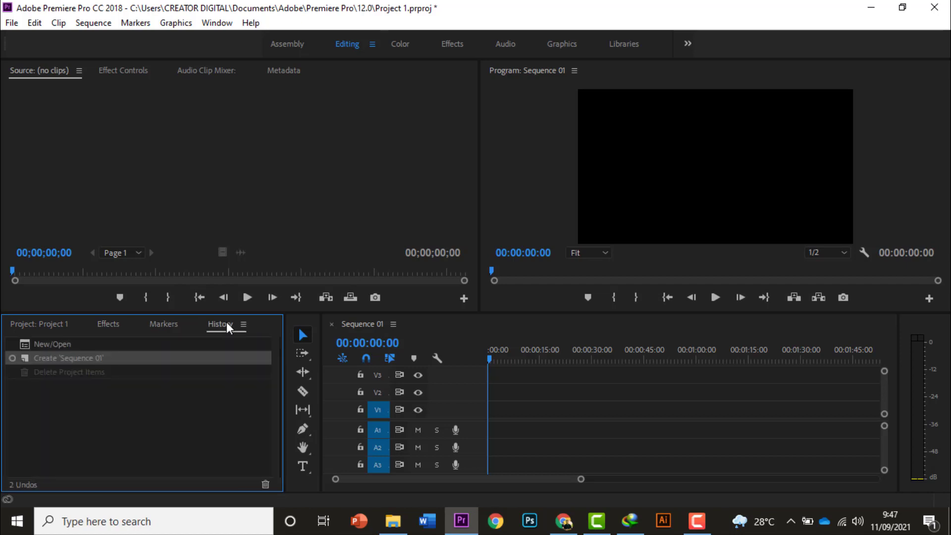
left_click(106, 323)
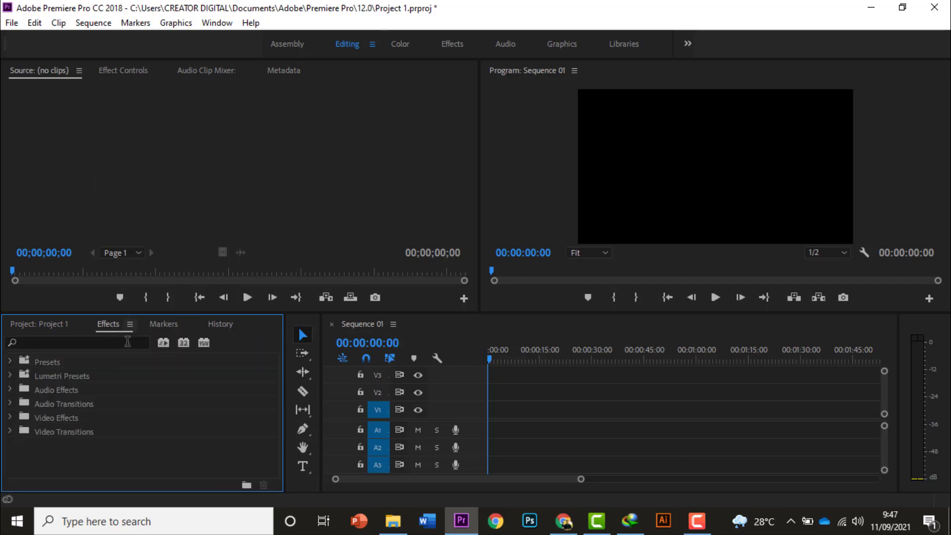
Close the Audio Clip Mixer and Metadata panels and bring the Project panel to the front
left_click(192, 72)
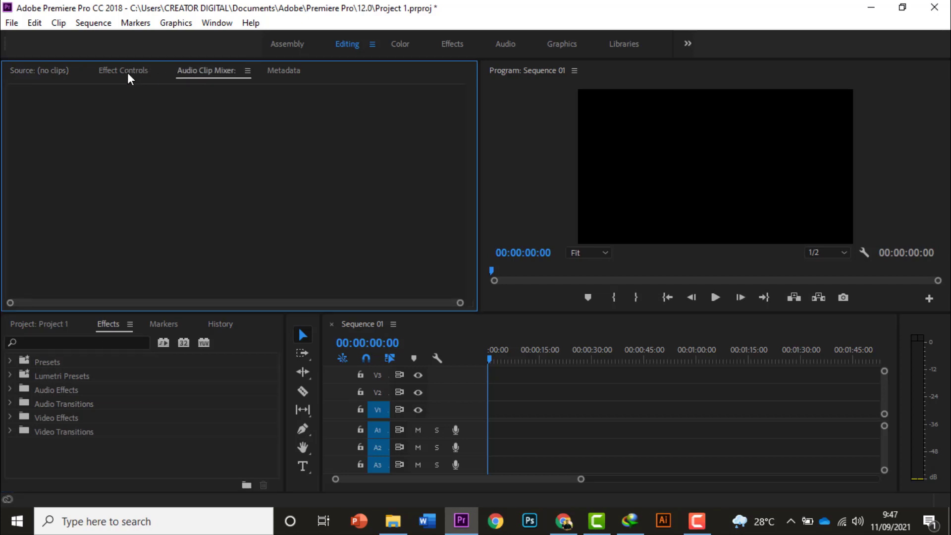
right_click(207, 73)
left_click(236, 82)
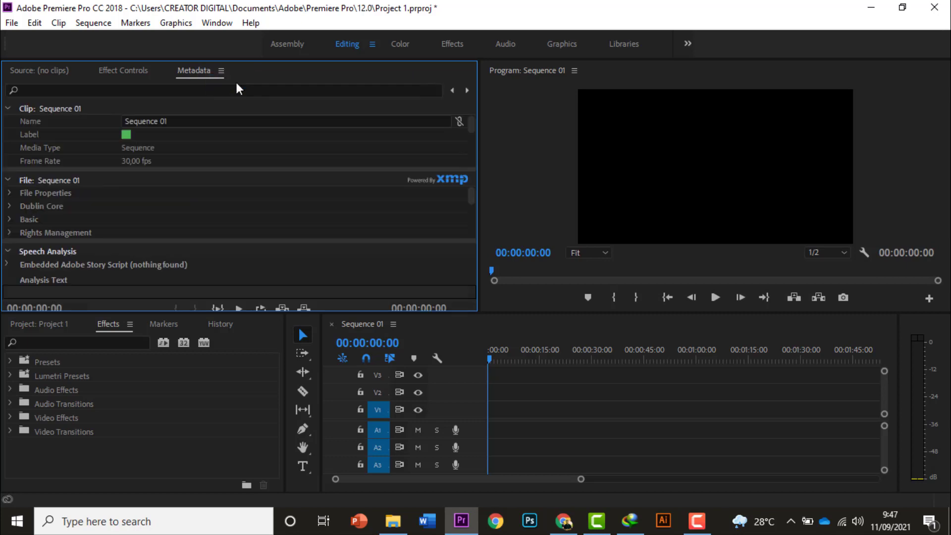
right_click(202, 72)
left_click(265, 82)
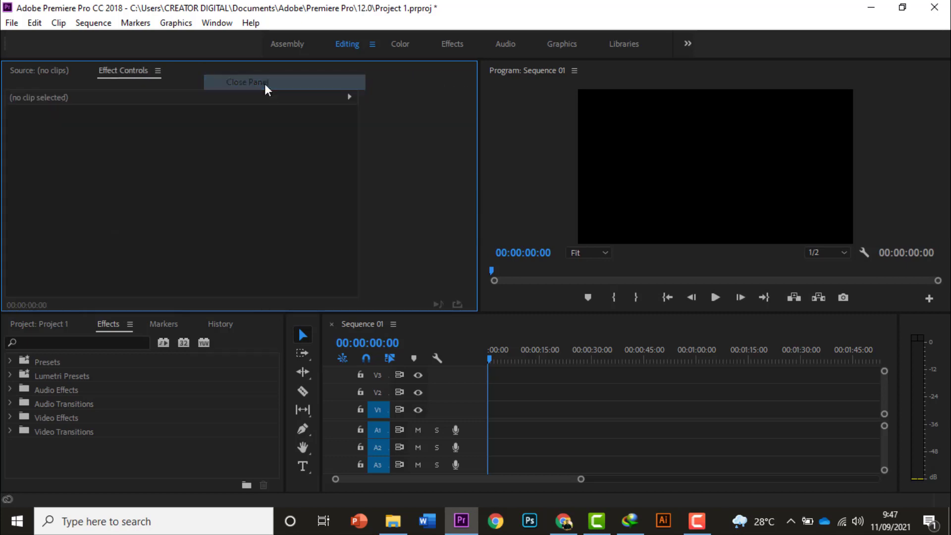
left_click(162, 428)
left_click(52, 323)
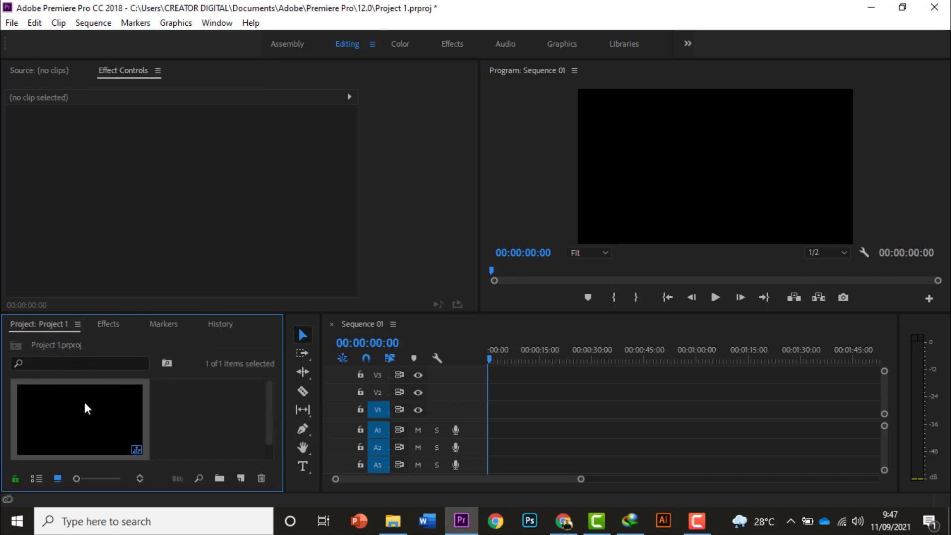
Reopen the Media Browser panel, check its entry in the list of available panels, and close it again
left_click(219, 24)
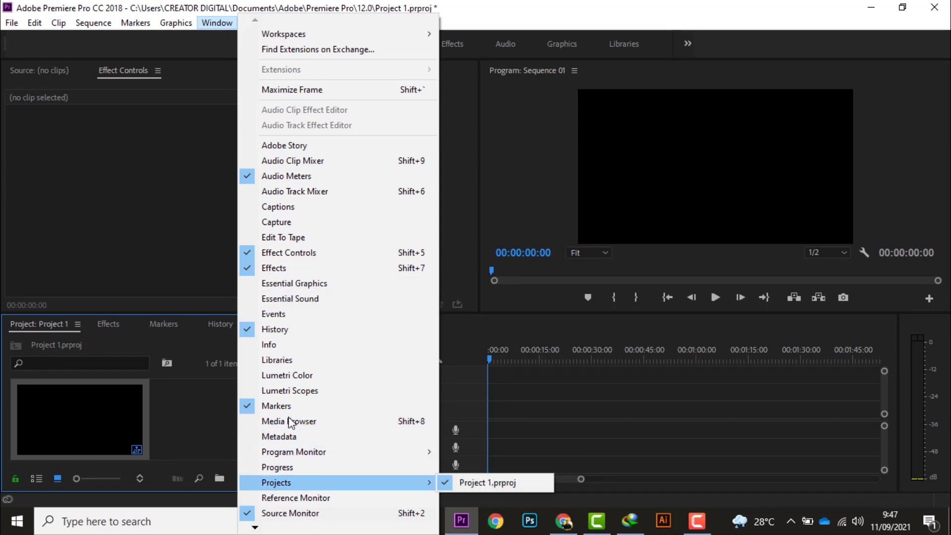
left_click(261, 422)
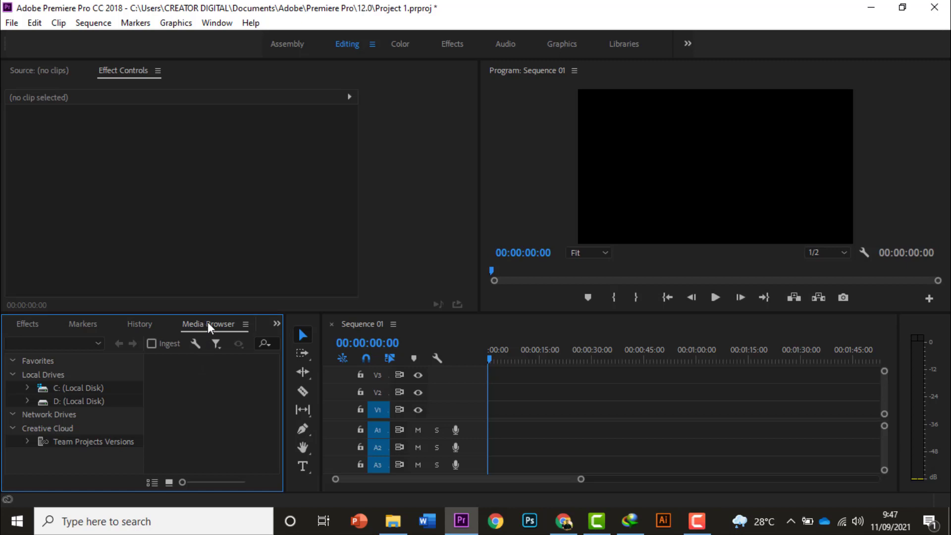
left_click(214, 24)
left_click(214, 24)
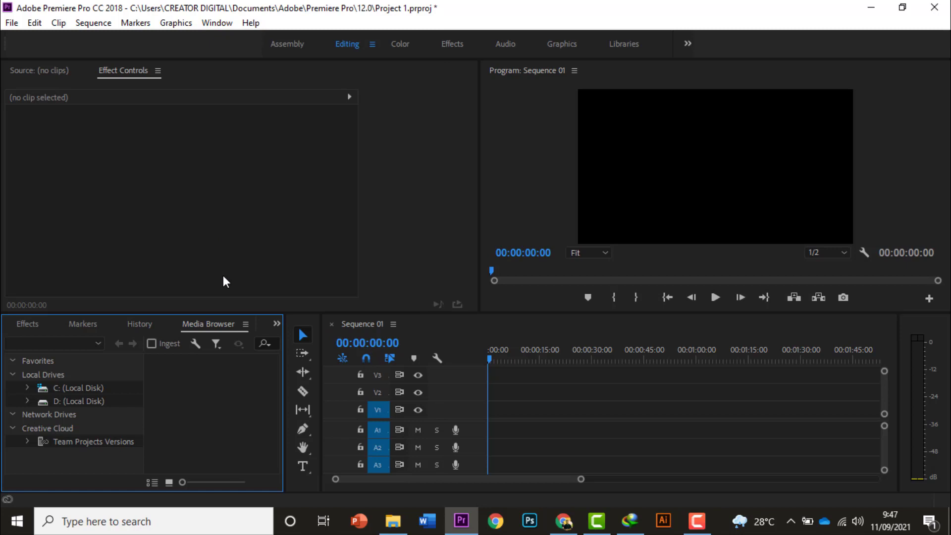
right_click(204, 326)
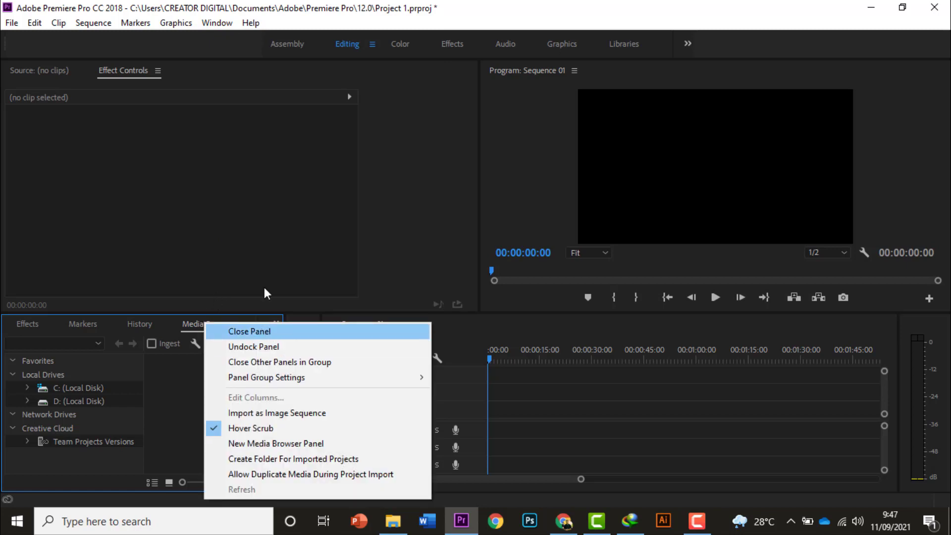
left_click(216, 23)
left_click(216, 22)
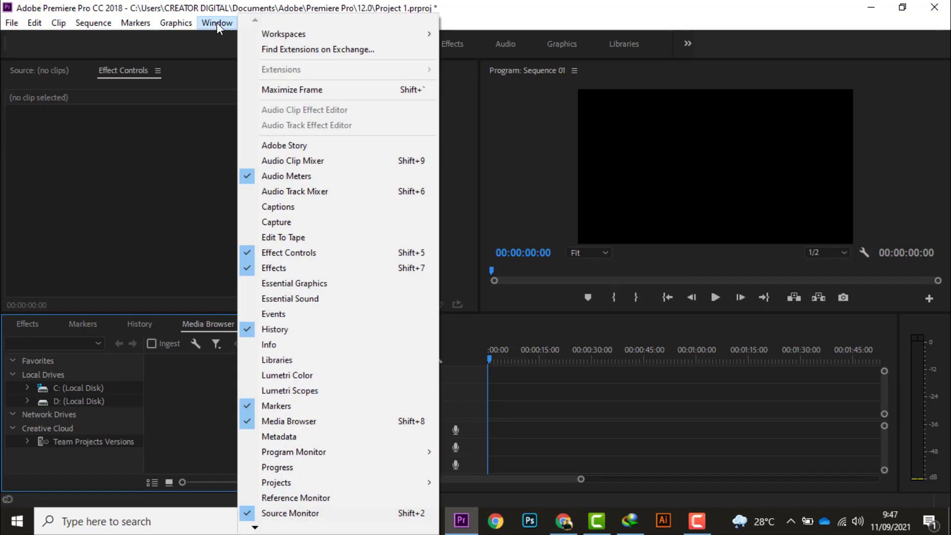
left_click(249, 421)
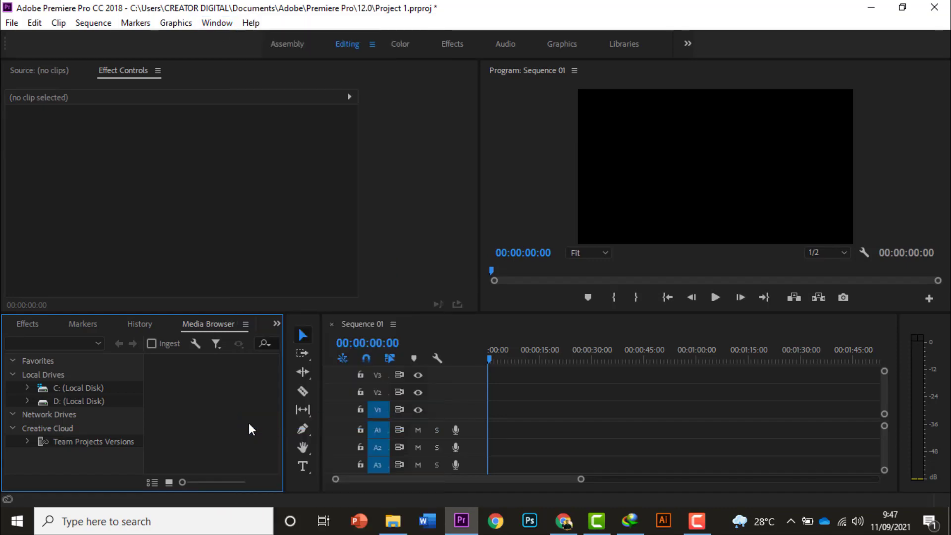
right_click(200, 320)
left_click(226, 331)
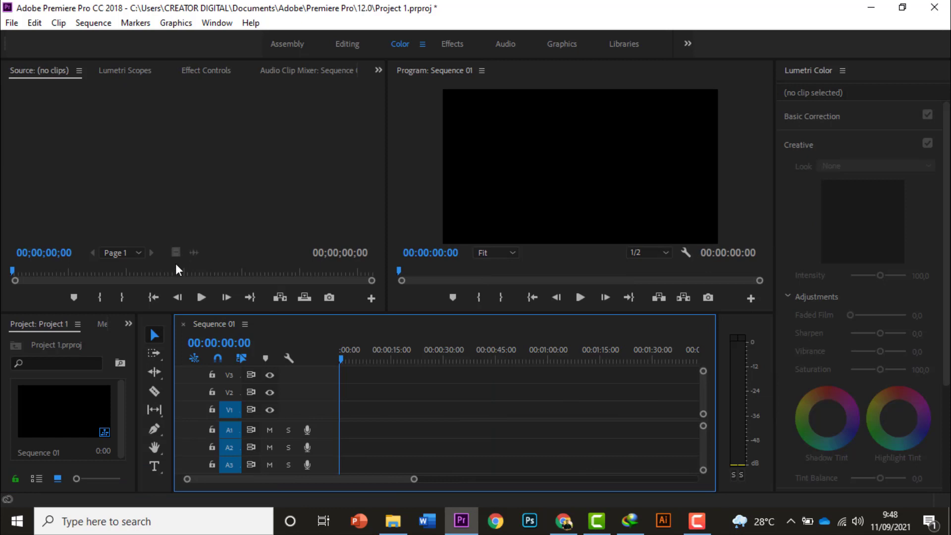
View the Effects workspace and return to the Editing workspace
left_click(451, 45)
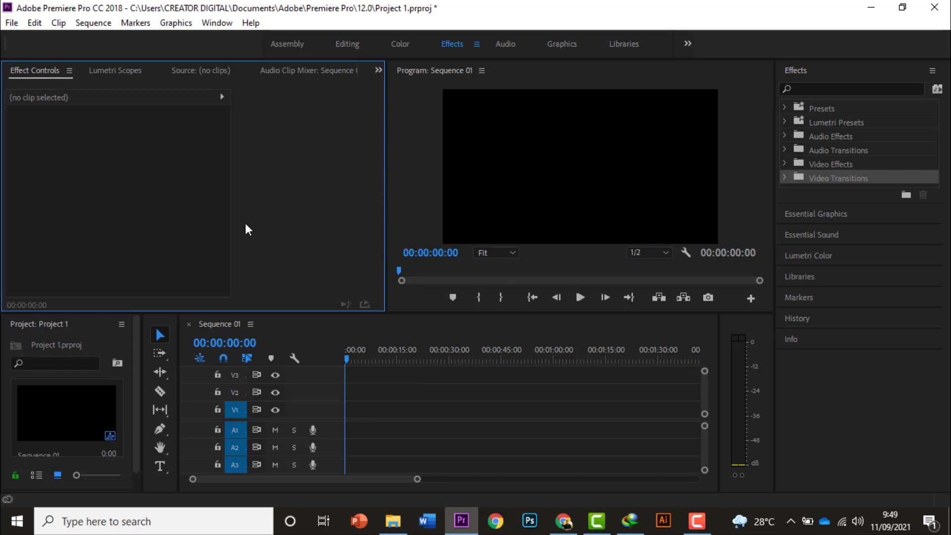
left_click(220, 26)
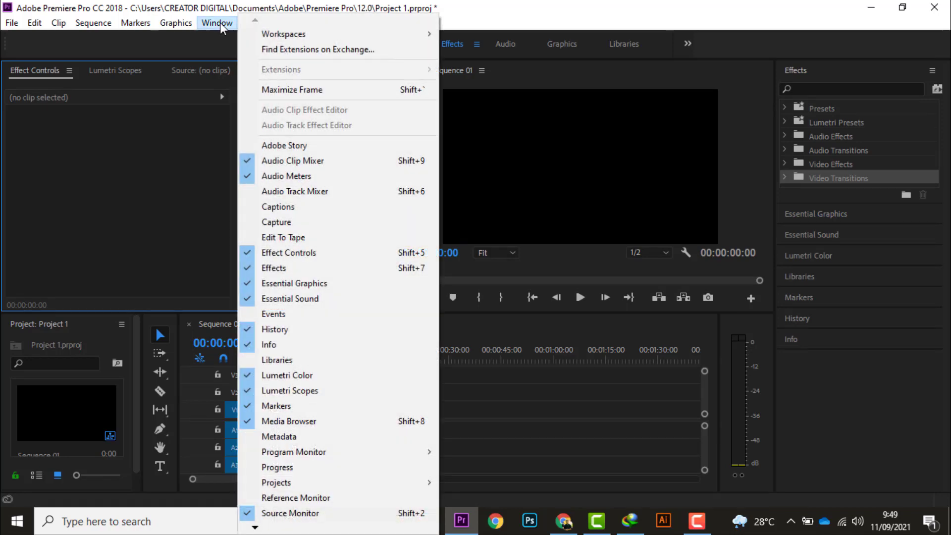
mouse_move(405, 35)
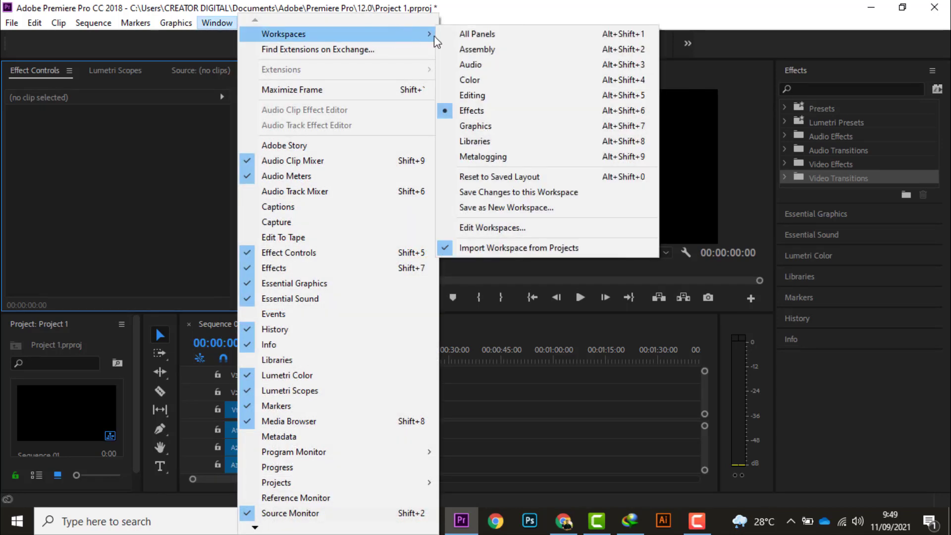
left_click(480, 99)
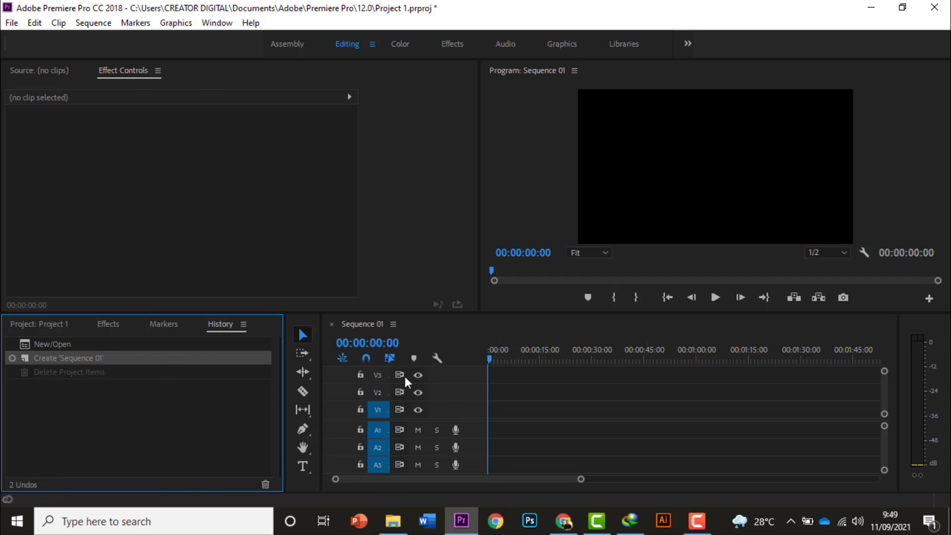
Save the current panel layout as a new workspace named My Project
left_click(215, 22)
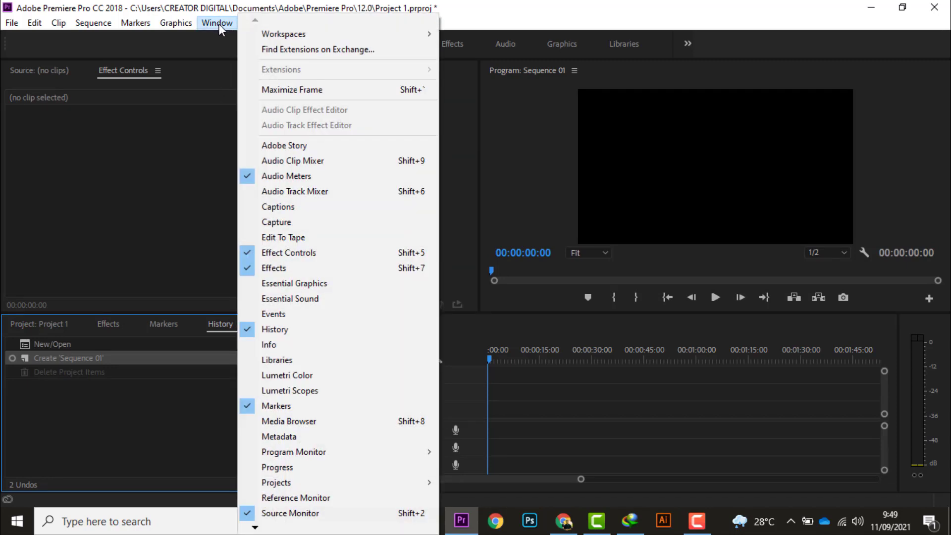
mouse_move(409, 34)
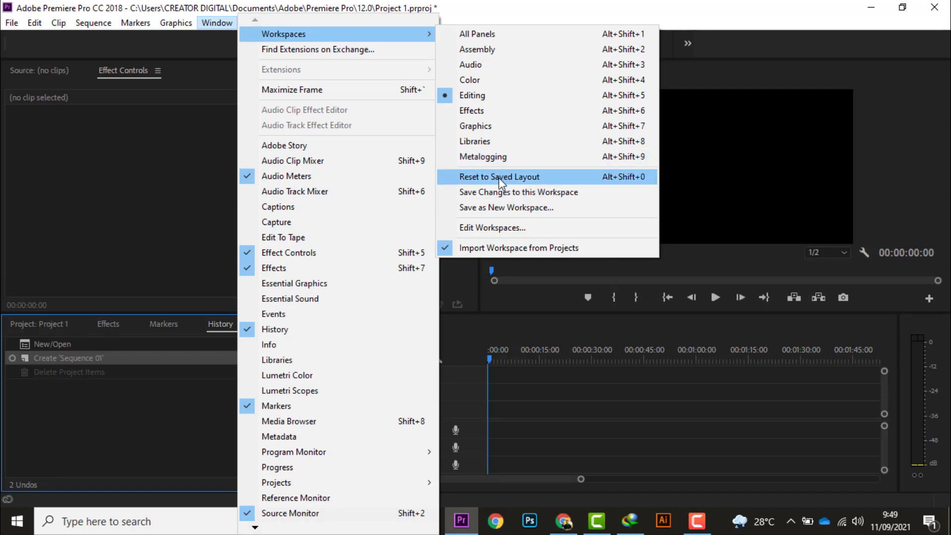
left_click(516, 207)
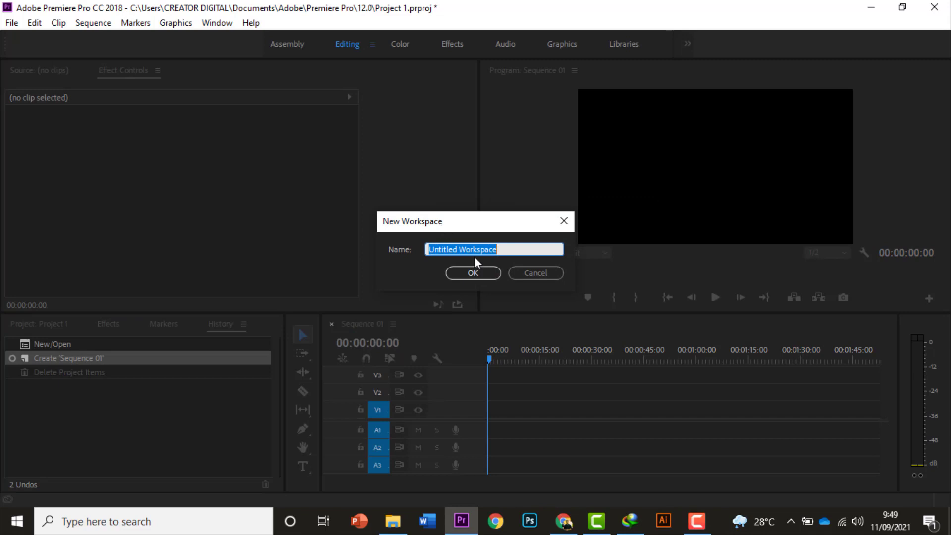
type("Myt")
type(" Project")
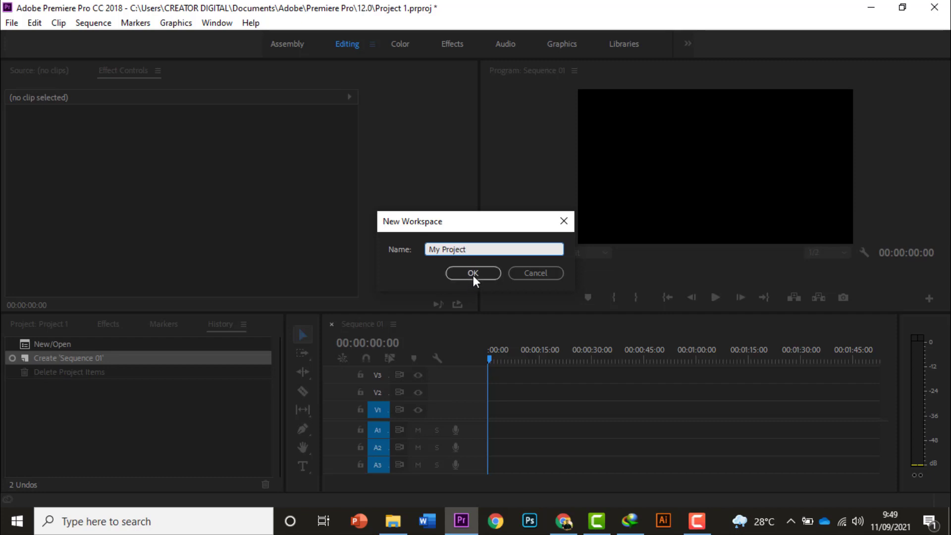
left_click(473, 272)
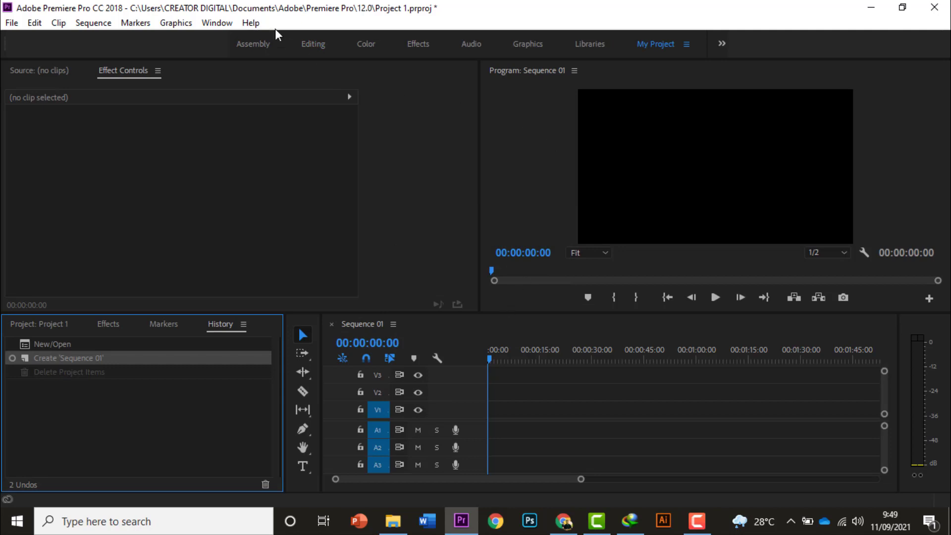
Check the list of workspaces for the My Project entry and leave the current workspace selected
left_click(212, 25)
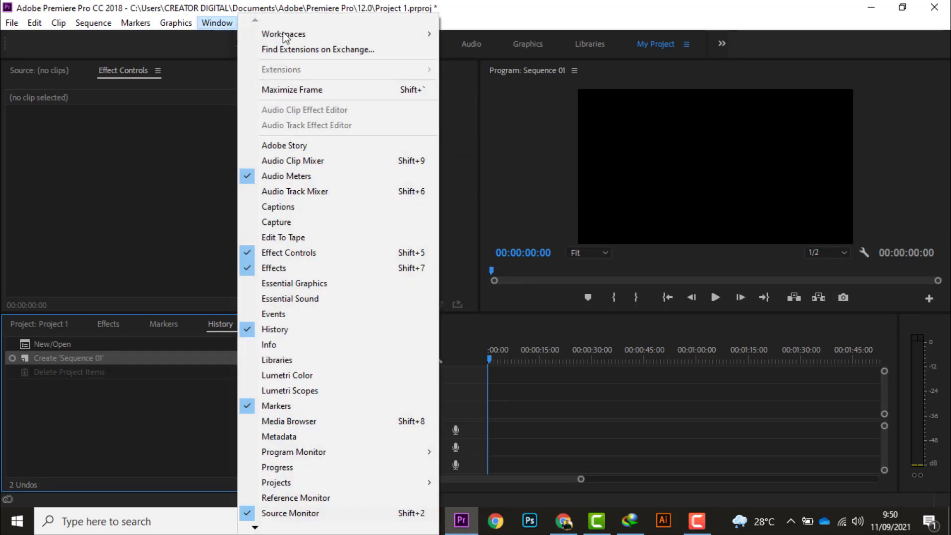
mouse_move(358, 31)
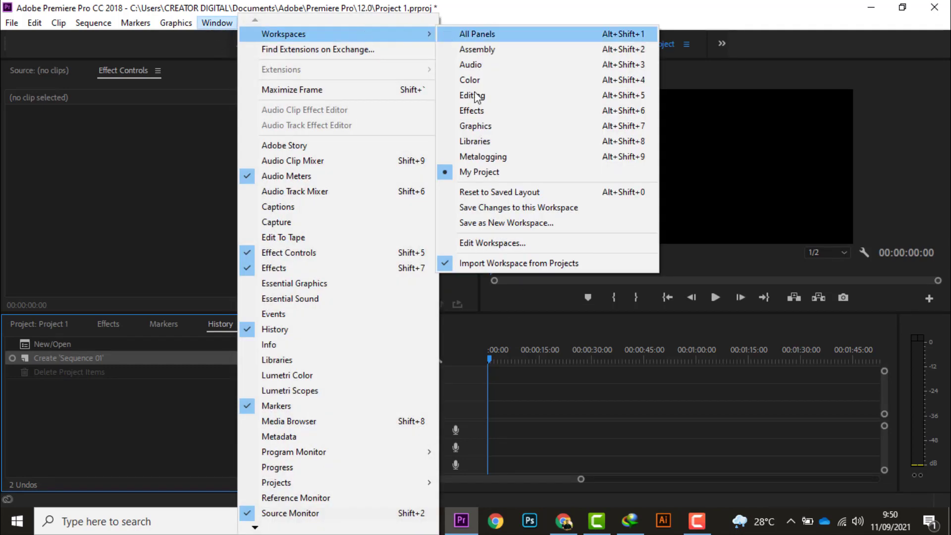
left_click(159, 184)
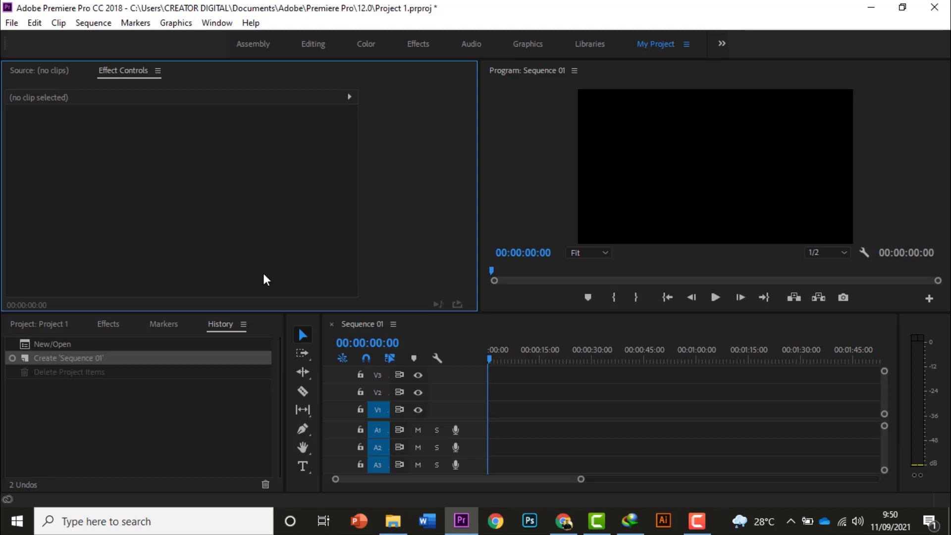
Examine the History, Effect Controls, timeline and Program monitor panels by making each one active in turn
left_click(103, 415)
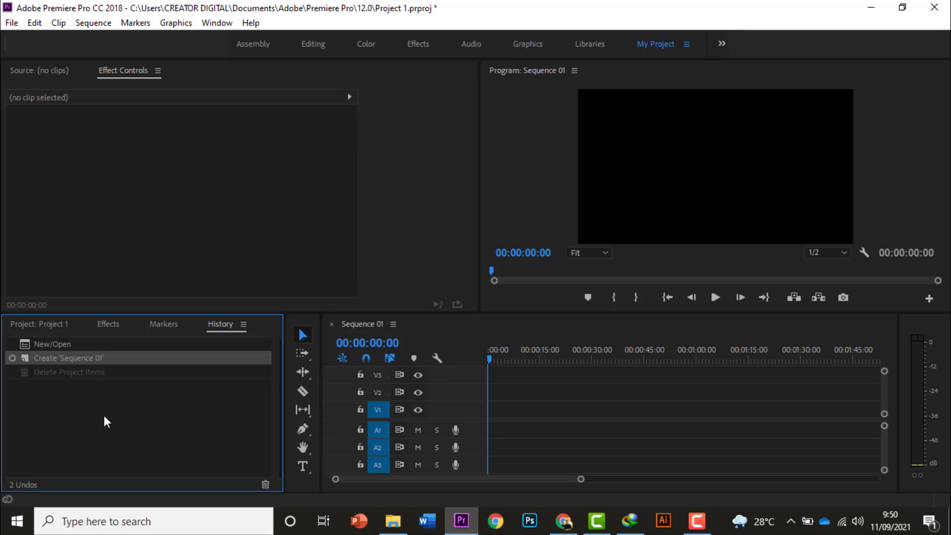
left_click(100, 187)
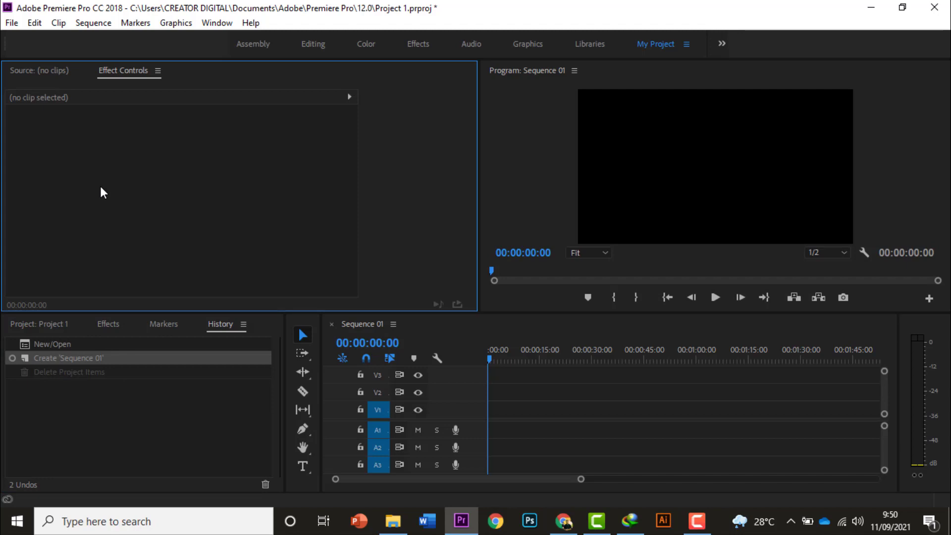
left_click(130, 380)
left_click(528, 411)
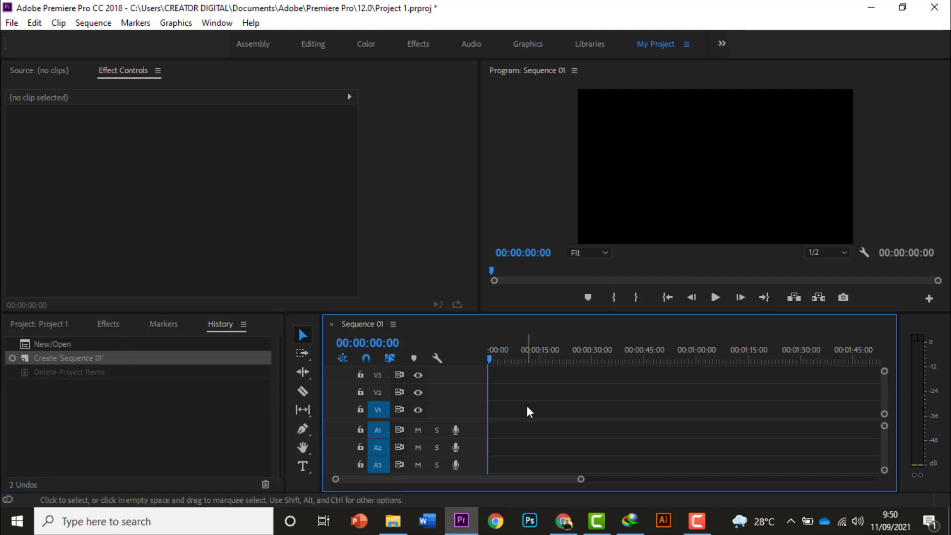
left_click(649, 161)
left_click(127, 223)
left_click(136, 439)
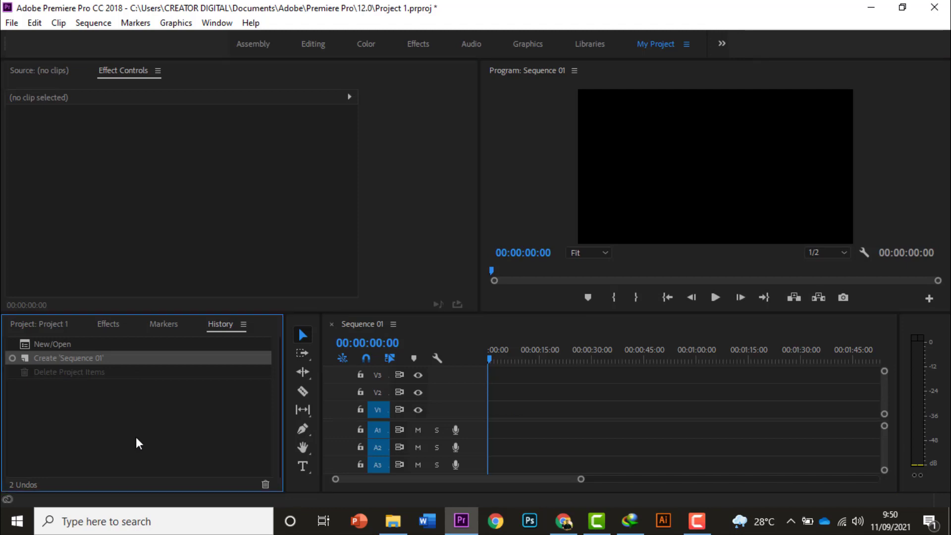
left_click(159, 234)
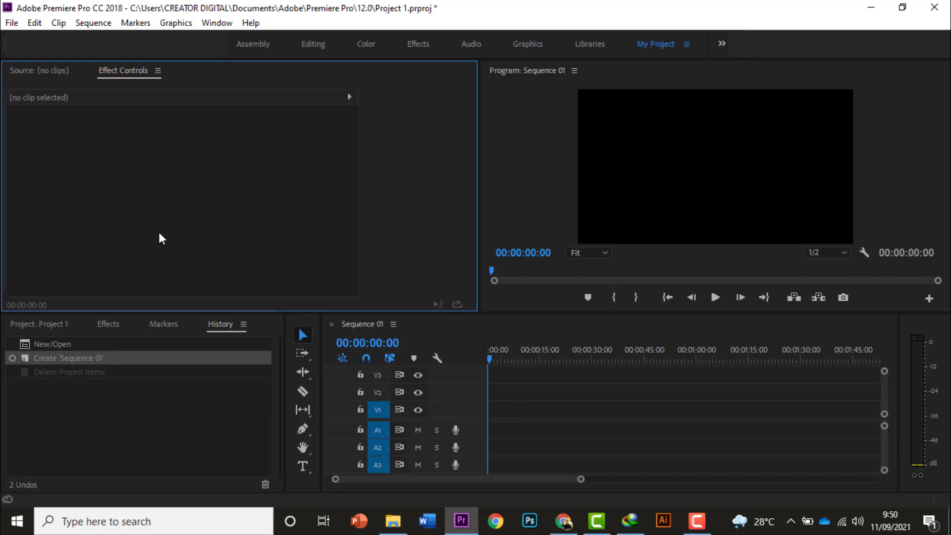
left_click(134, 433)
left_click(639, 423)
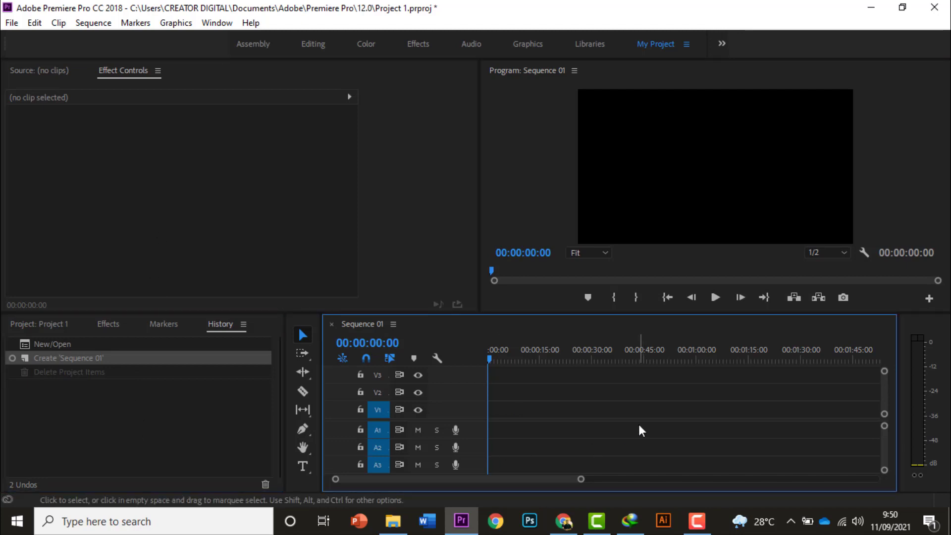
left_click(674, 207)
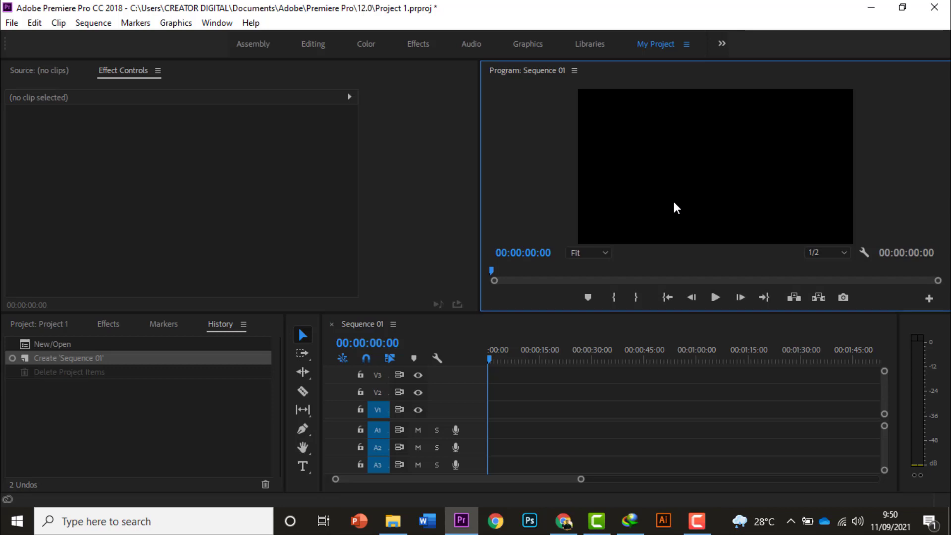
left_click(127, 159)
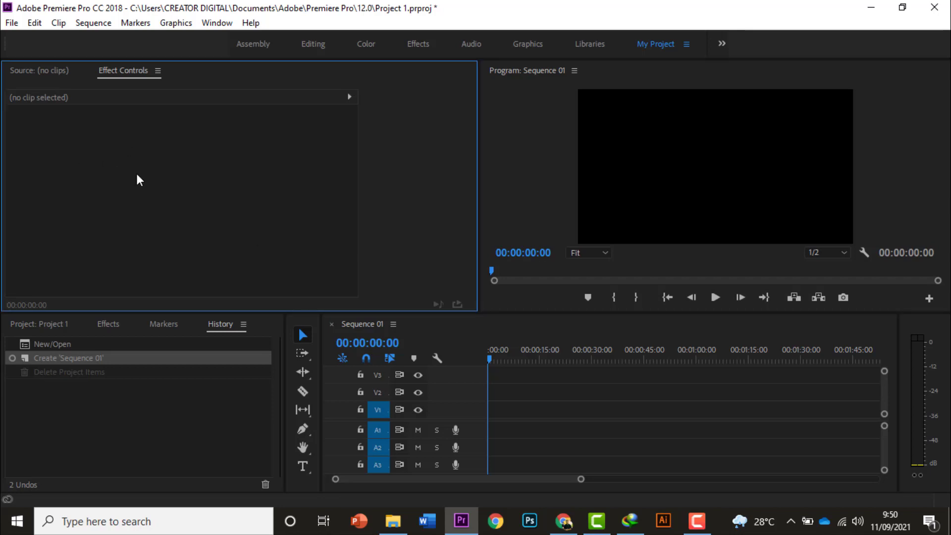